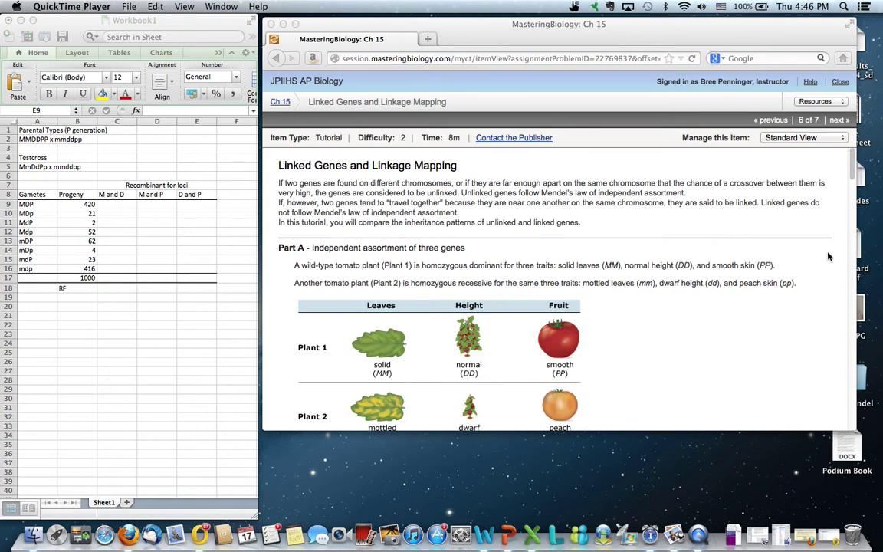
# - Read through the Linked Genes tutorial's Parts A and B, down to the Part C progeny data table and linkage map instructions
pyautogui.scroll(-2, 748, 344)
pyautogui.scroll(-3, 748, 344)
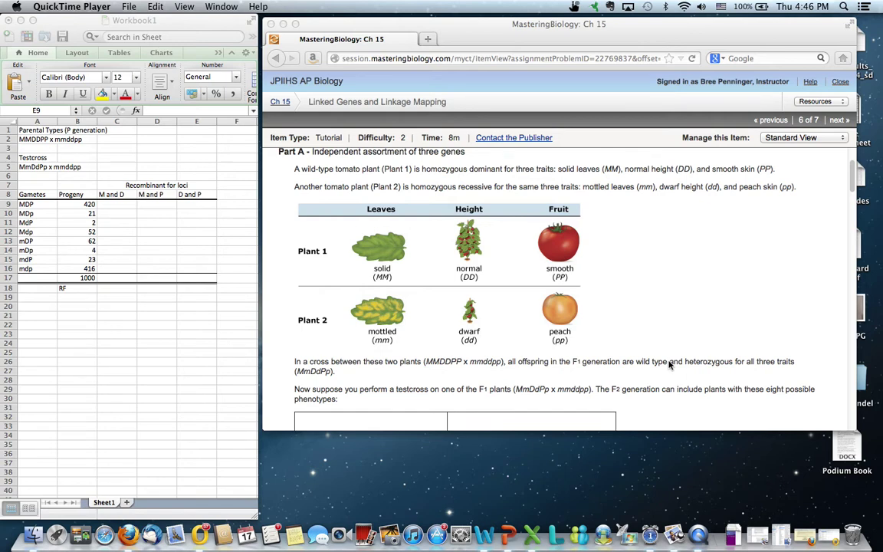
pyautogui.scroll(-5, 669, 365)
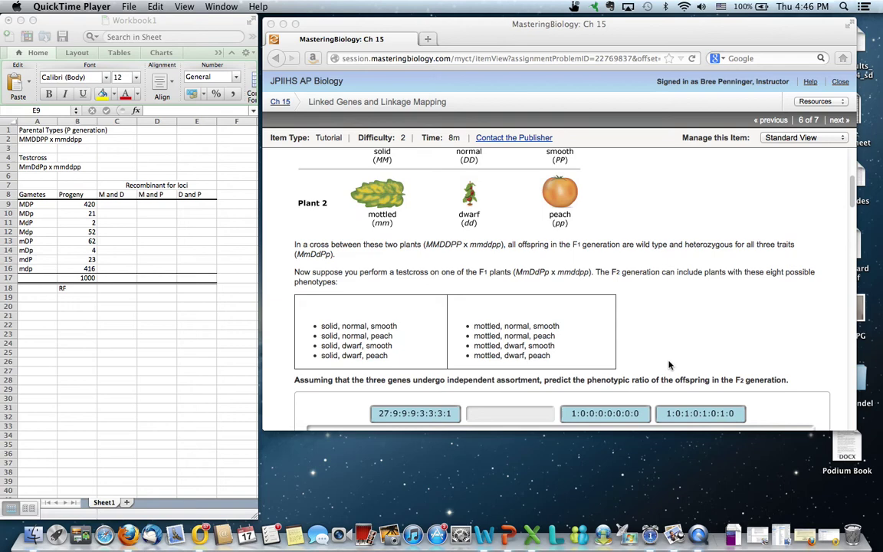
pyautogui.scroll(-2, 669, 365)
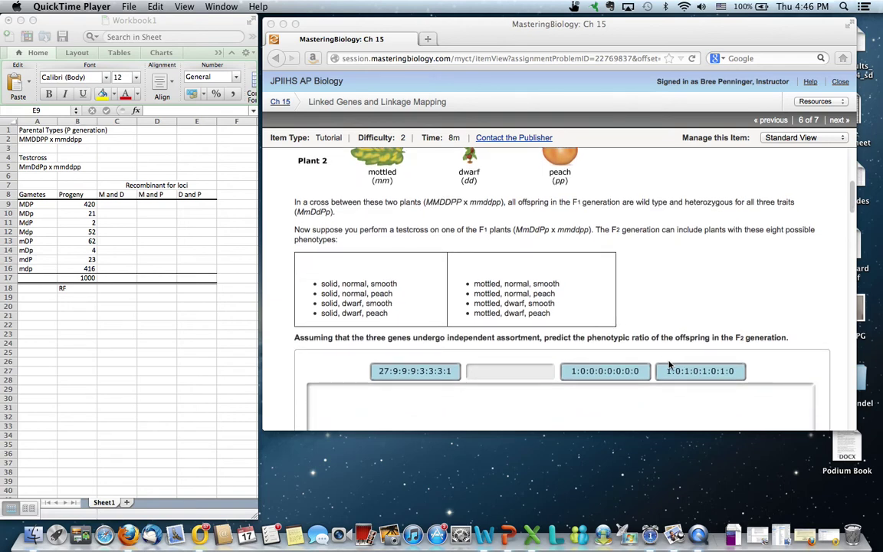
pyautogui.scroll(-7, 668, 365)
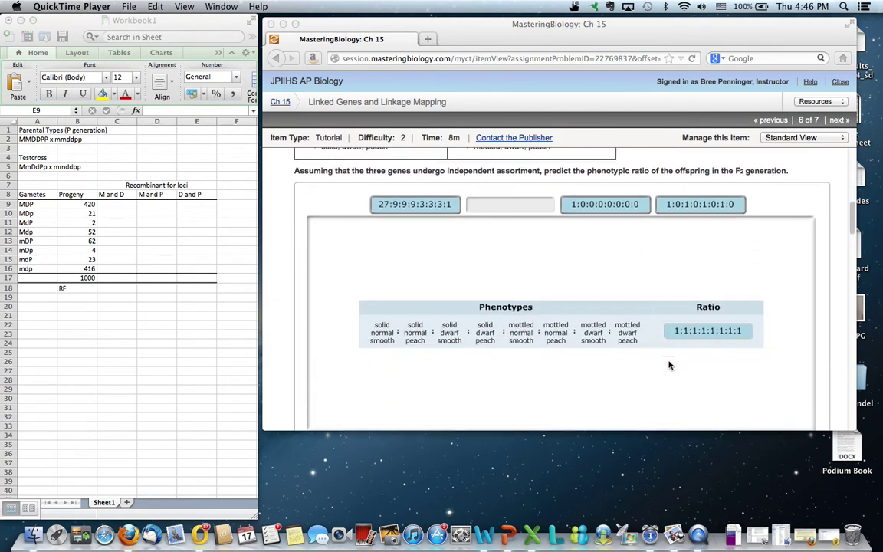
pyautogui.scroll(-10, 668, 365)
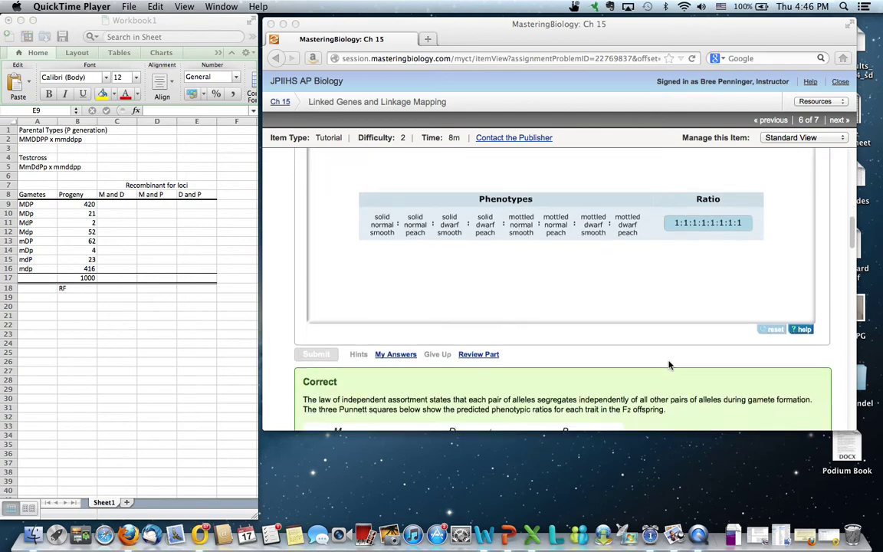
pyautogui.scroll(-12, 669, 365)
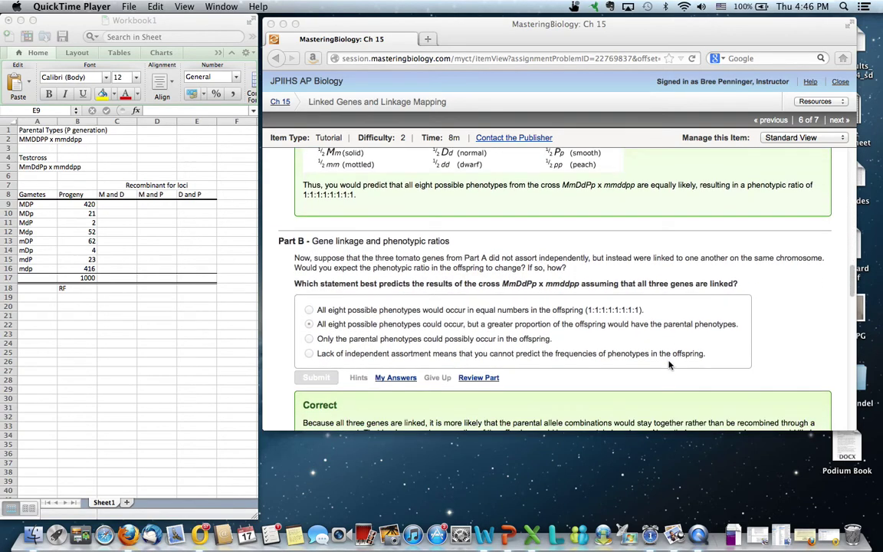
pyautogui.scroll(-1, 669, 365)
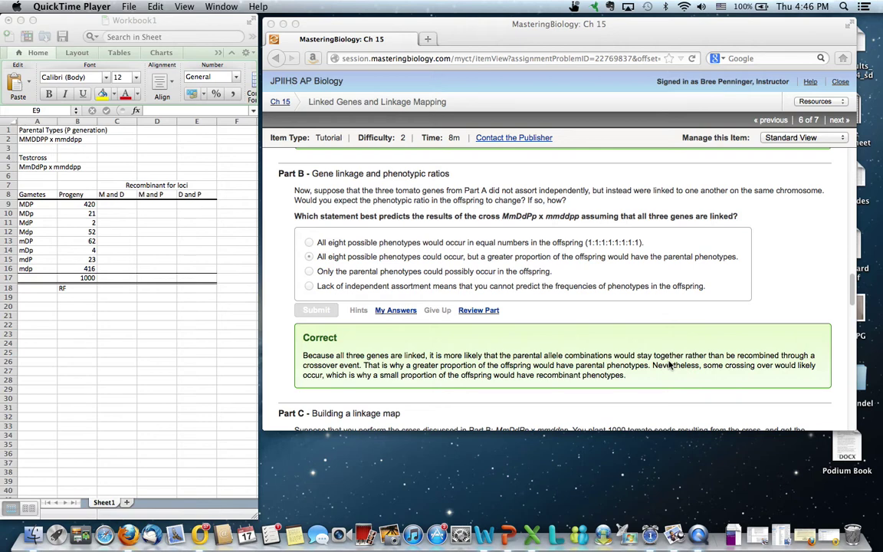
pyautogui.scroll(-5, 515, 342)
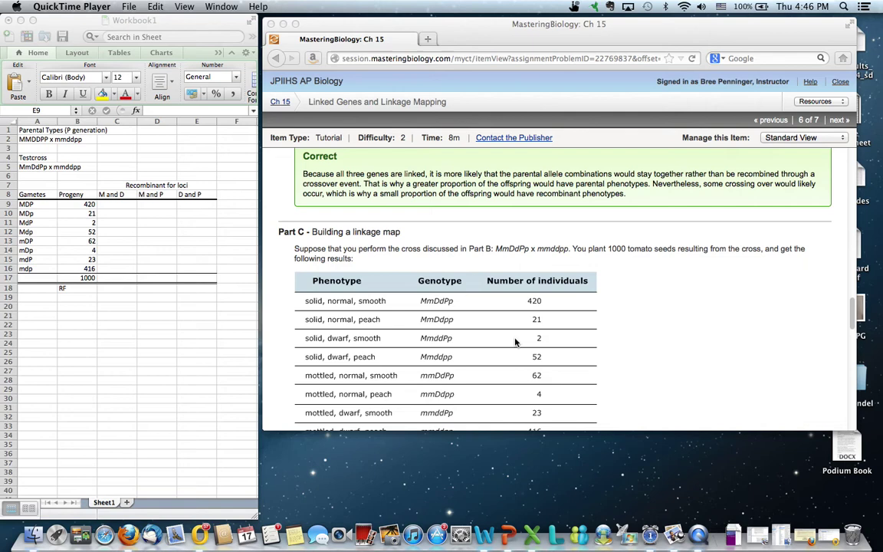
pyautogui.scroll(-2, 515, 342)
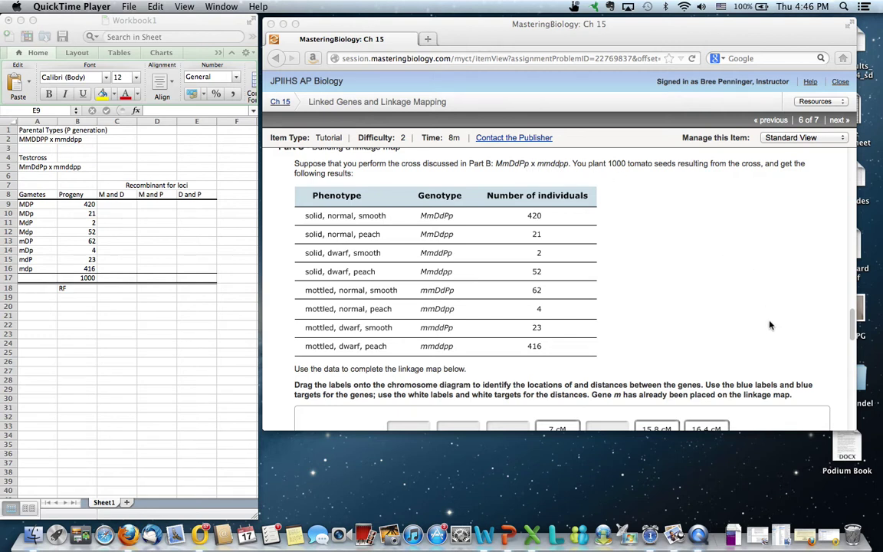
pyautogui.scroll(-3, 771, 325)
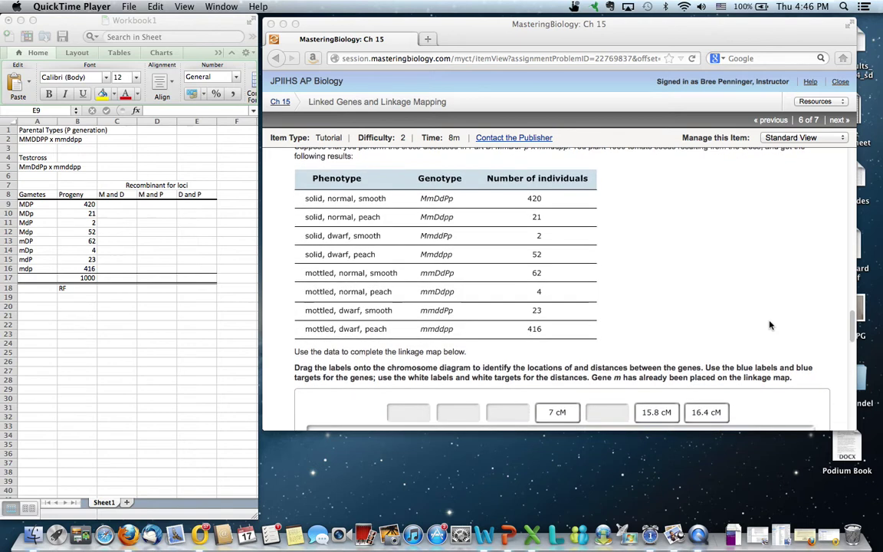
pyautogui.scroll(-1, 770, 325)
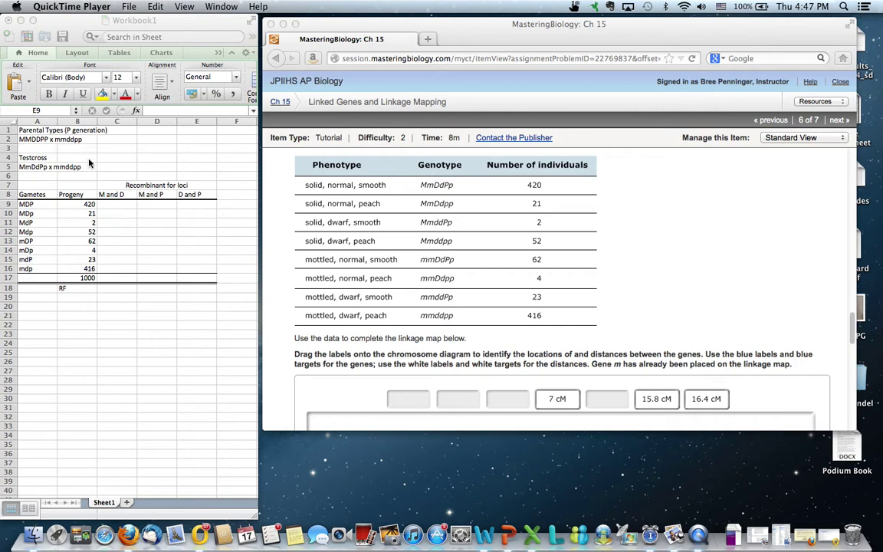
# - Switch to the Excel workbook and review the parental (P generation) and testcross genotypes in cells A1 to A5
pyautogui.click(40, 134)
pyautogui.click(37, 131)
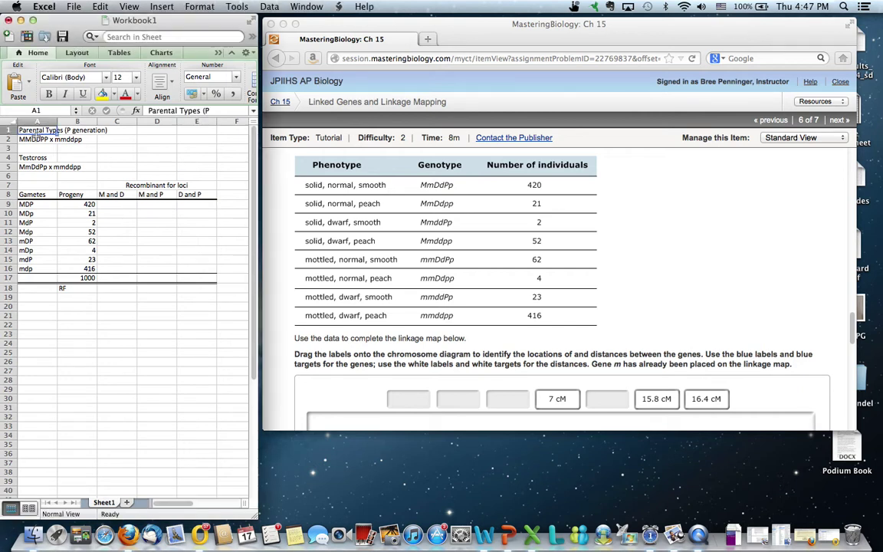
pyautogui.click(34, 140)
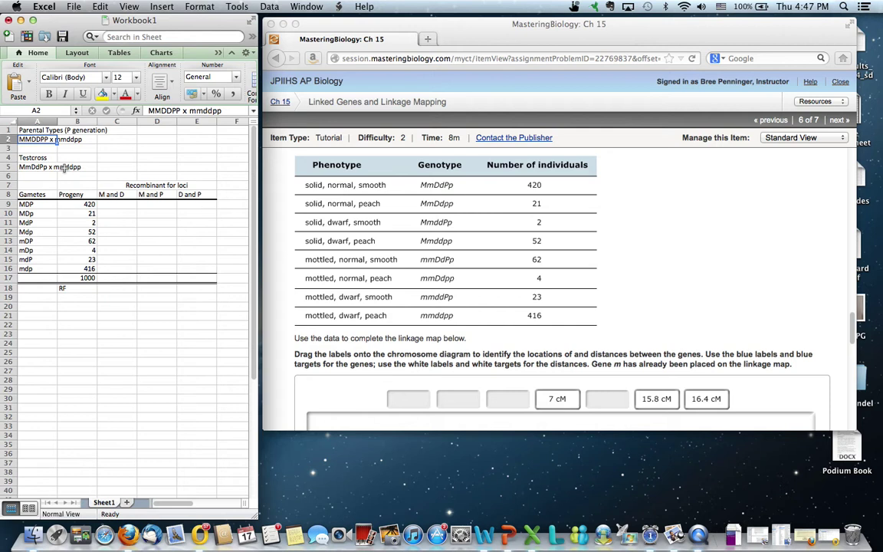
pyautogui.click(46, 166)
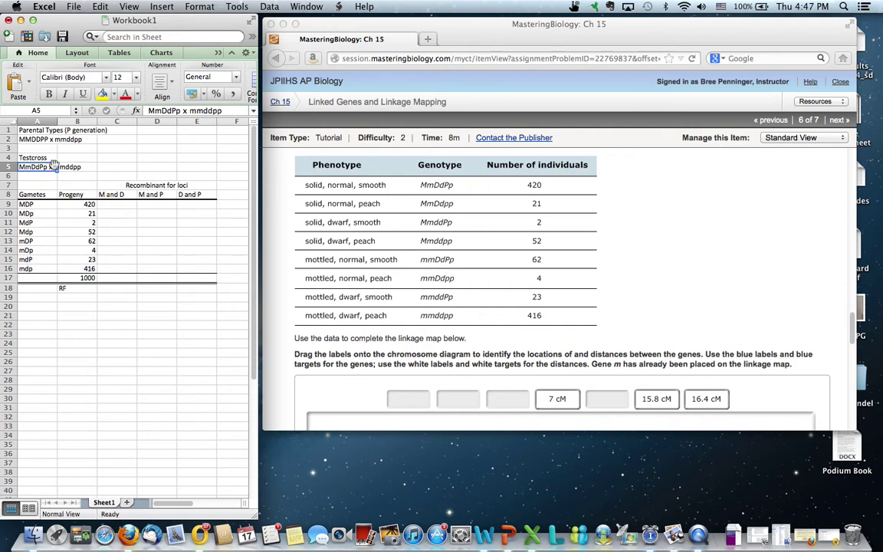
pyautogui.click(36, 138)
pyautogui.click(34, 131)
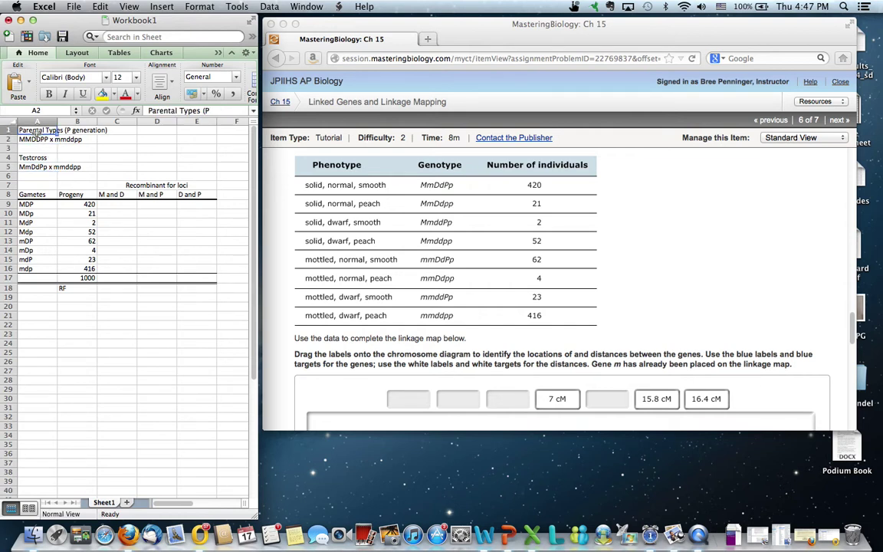
pyautogui.click(36, 141)
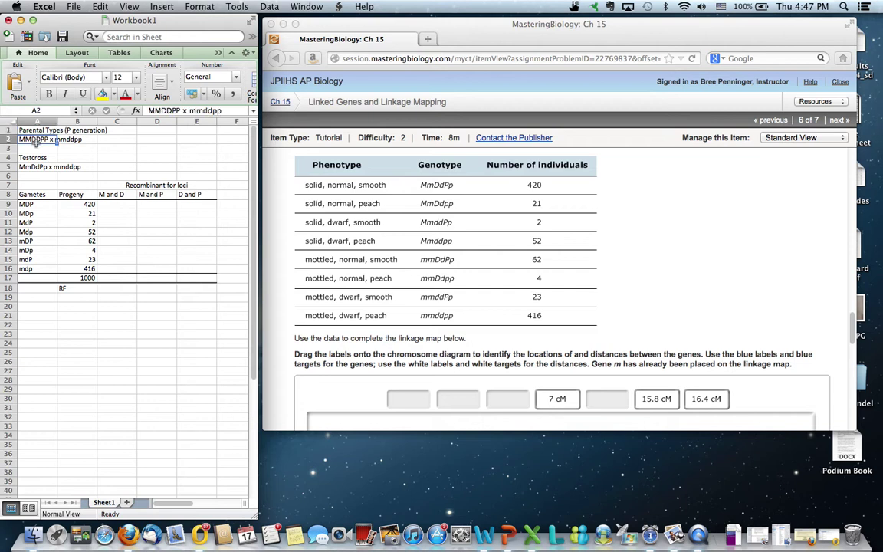
# - Examine the M and D recombinant column from row 9 to 16 against the listed gametes, starting with MDP
pyautogui.click(119, 209)
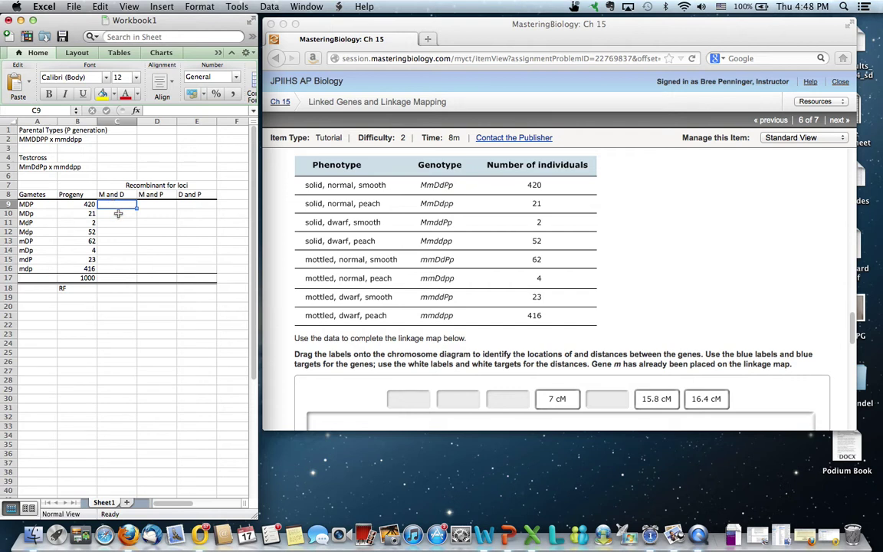
pyautogui.press('Down')
pyautogui.press('Down')
pyautogui.press('Down')
pyautogui.press('Down')
pyautogui.press('Down')
pyautogui.press('Down')
pyautogui.press('Down')
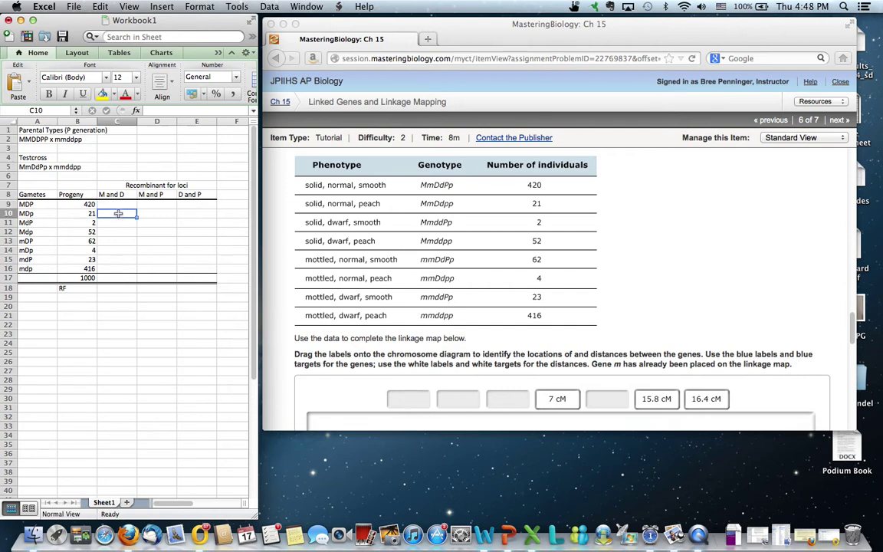
pyautogui.press('Up')
pyautogui.press('Up')
pyautogui.press('Up')
pyautogui.press('Up')
pyautogui.press('Up')
pyautogui.press('Up')
pyautogui.press('Up')
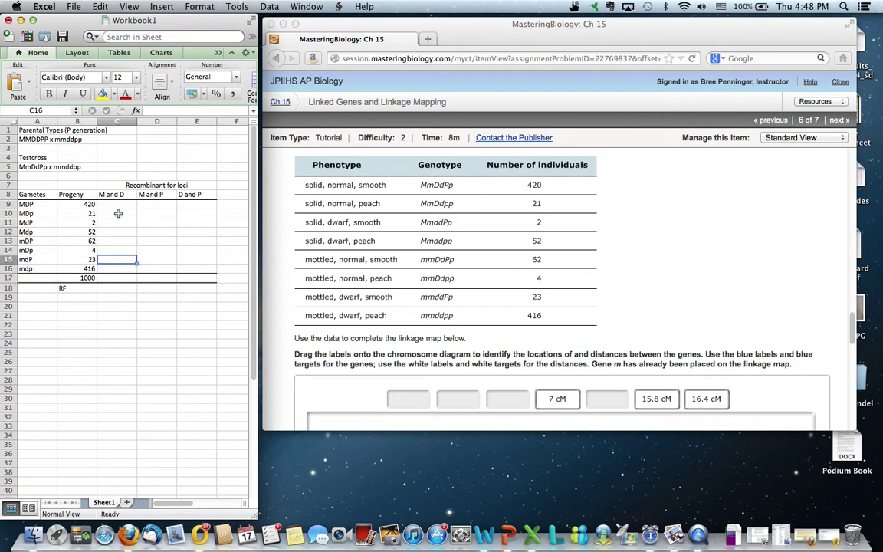
pyautogui.press('Left')
pyautogui.press('Left')
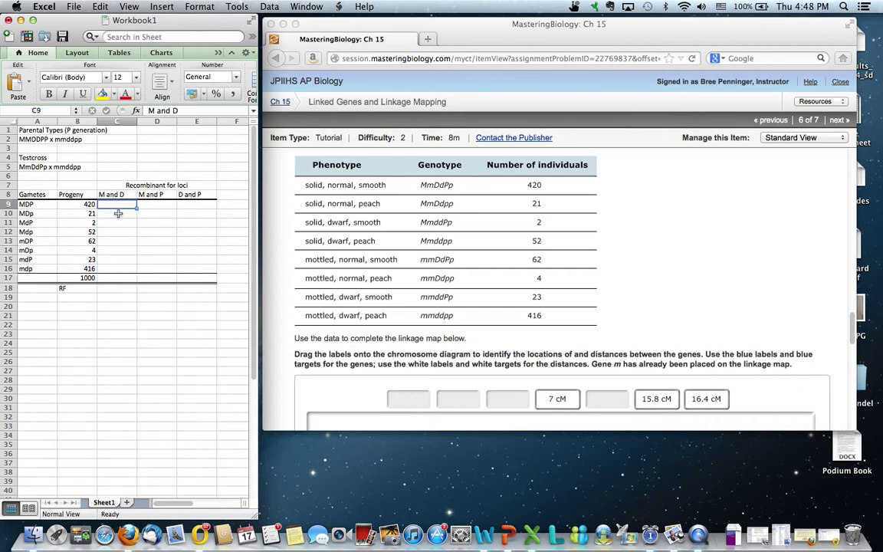
pyautogui.press('Right')
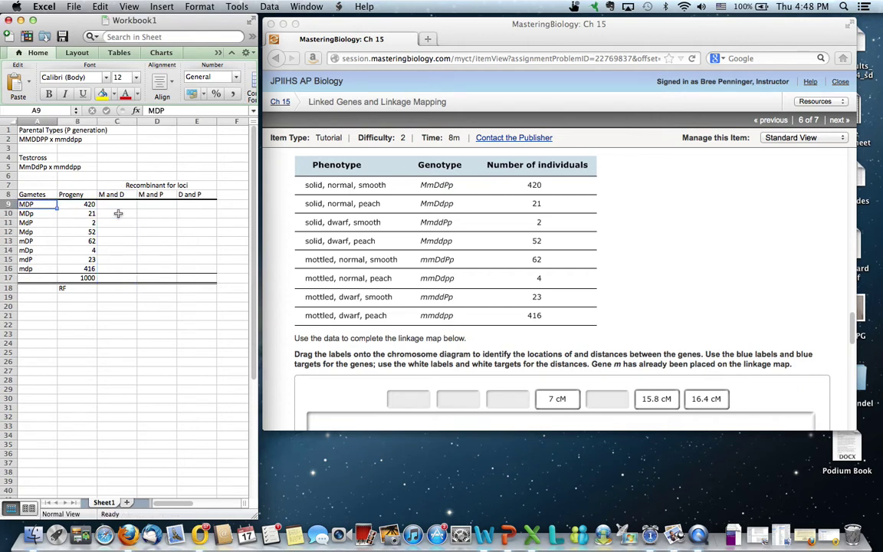
pyautogui.press('Right')
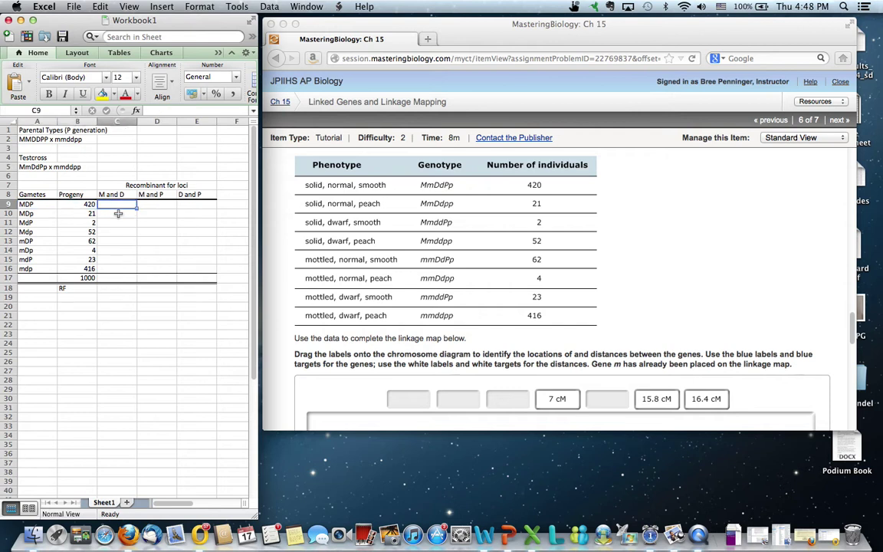
# - Mark the MdP, Mdp, mDP and mDp gametes with R in the M and D column, cells C11 to C14
pyautogui.press('Down')
pyautogui.press('Down')
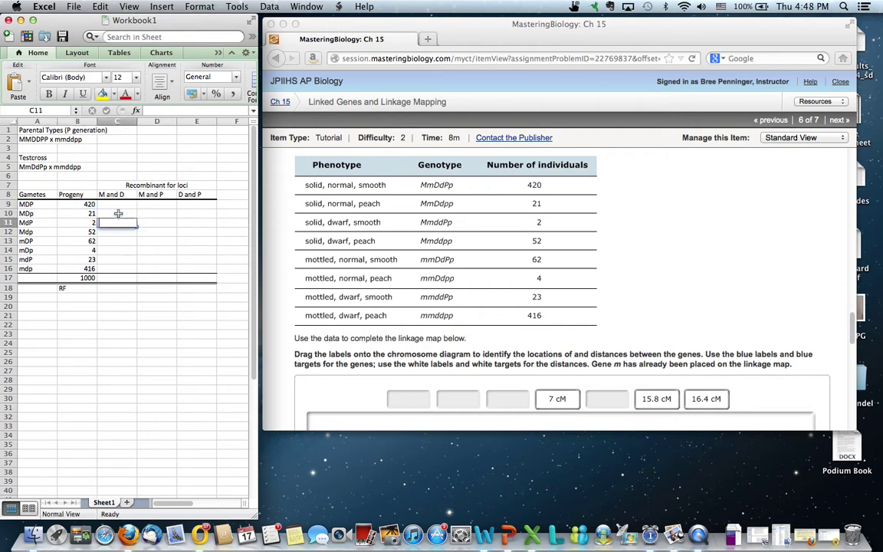
pyautogui.write('R')
pyautogui.press('Return')
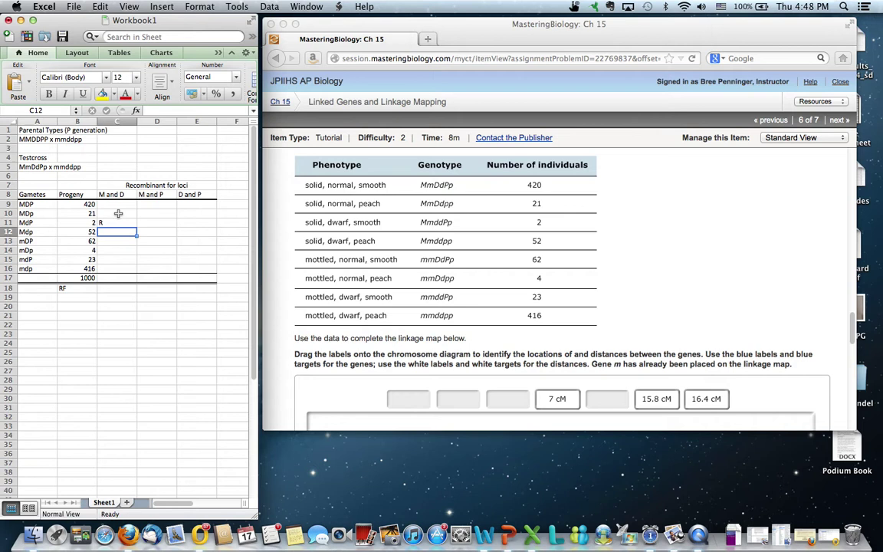
pyautogui.write('R')
pyautogui.press('Return')
pyautogui.write('R')
pyautogui.press('Return')
pyautogui.write('R')
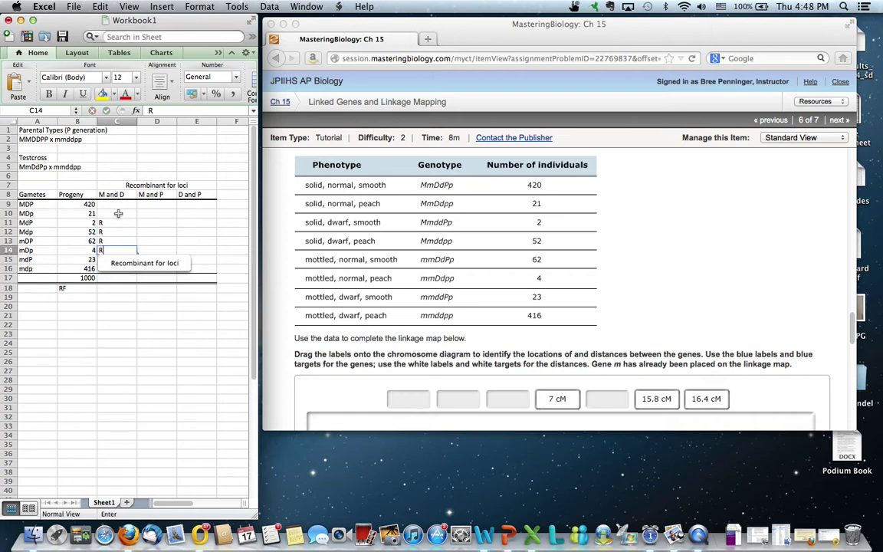
pyautogui.press('Return')
# - Check the allele combinations of the gametes in rows 11 to 14 against their R marks for M and D
pyautogui.press('Up')
pyautogui.press('Left')
pyautogui.press('Left')
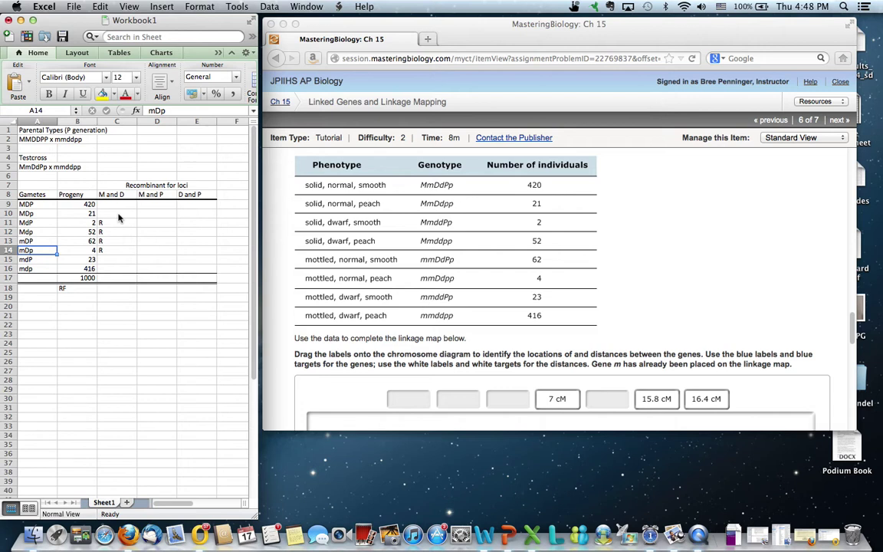
pyautogui.press('Up')
pyautogui.press('Up')
pyautogui.press('Up')
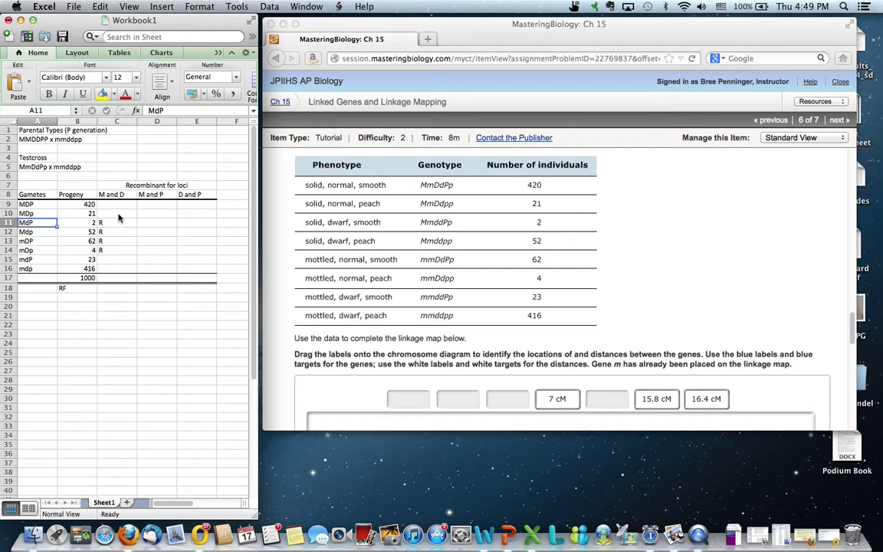
pyautogui.press('Right')
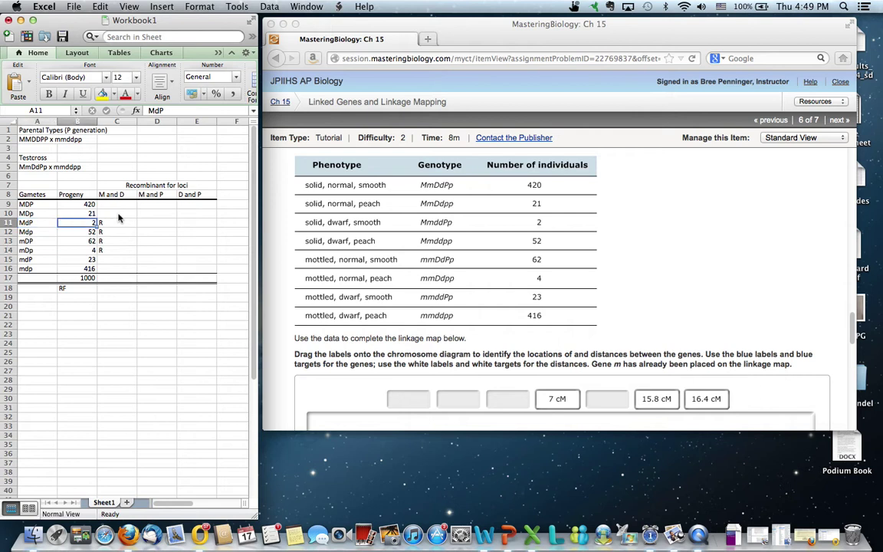
pyautogui.press('Right')
pyautogui.press('Left')
pyautogui.press('Left')
pyautogui.press('Right')
pyautogui.press('Right')
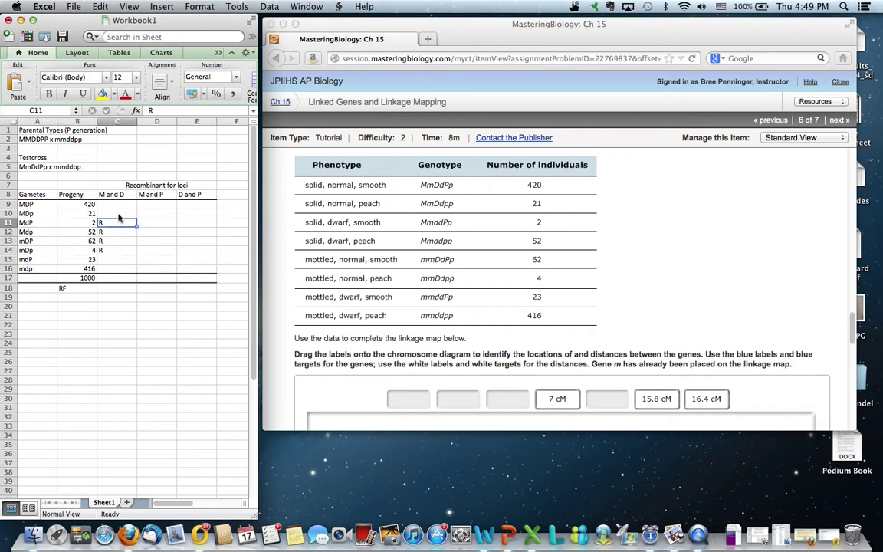
pyautogui.press('Down')
pyautogui.press('Left')
pyautogui.press('Left')
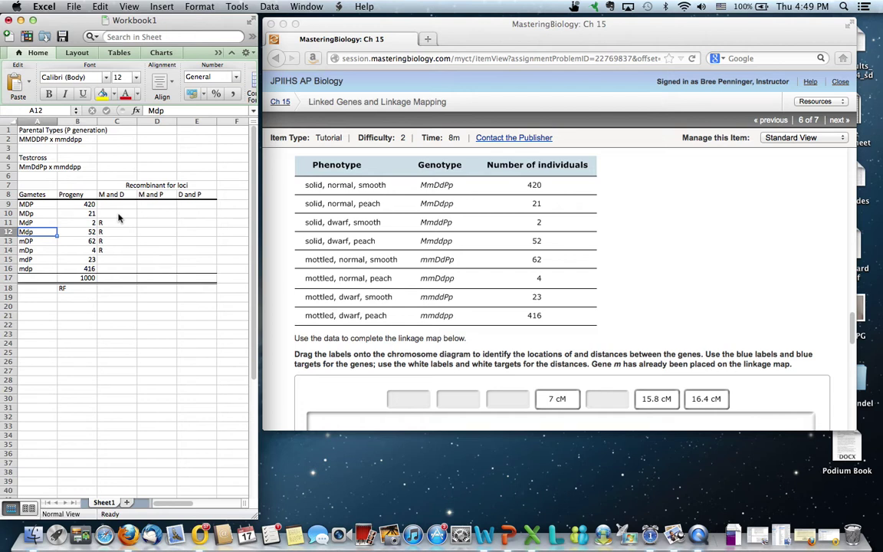
pyautogui.press('Down')
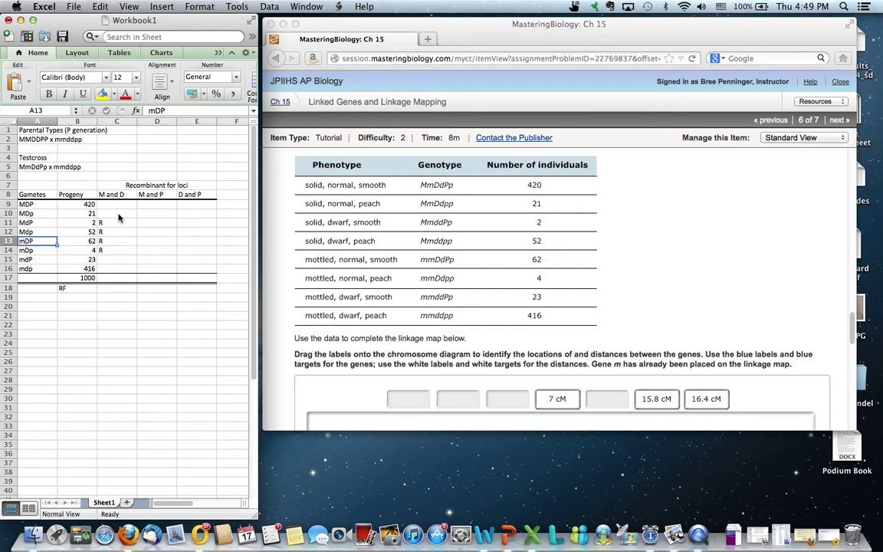
pyautogui.press('Down')
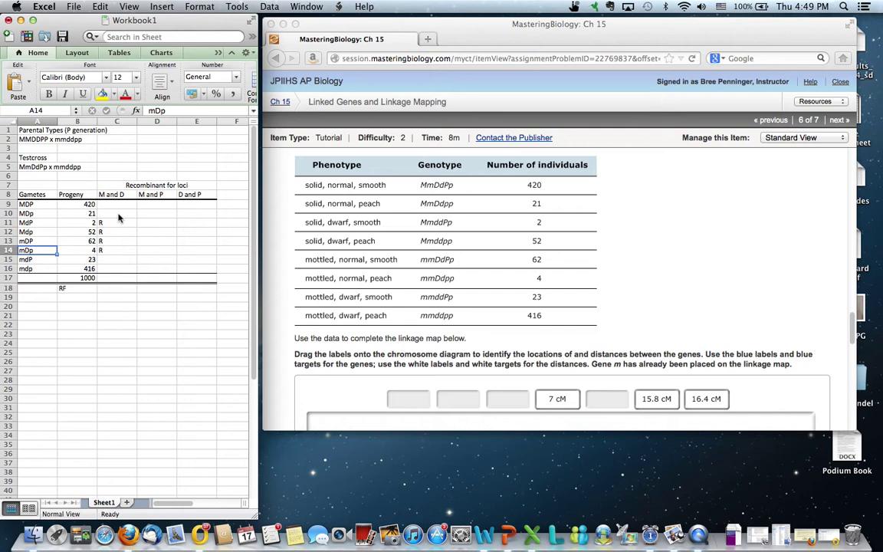
# - Mark the MDp gamete with R in the M and P column, cell D10
pyautogui.press('Up')
pyautogui.press('Right')
pyautogui.press('Right')
pyautogui.press('Right')
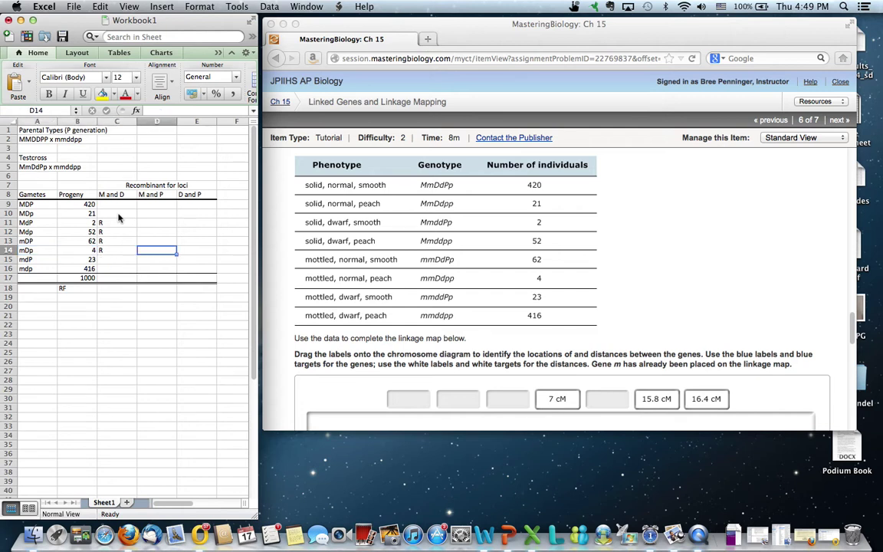
pyautogui.press('Up')
pyautogui.press('Up')
pyautogui.press('Up')
pyautogui.press('Up')
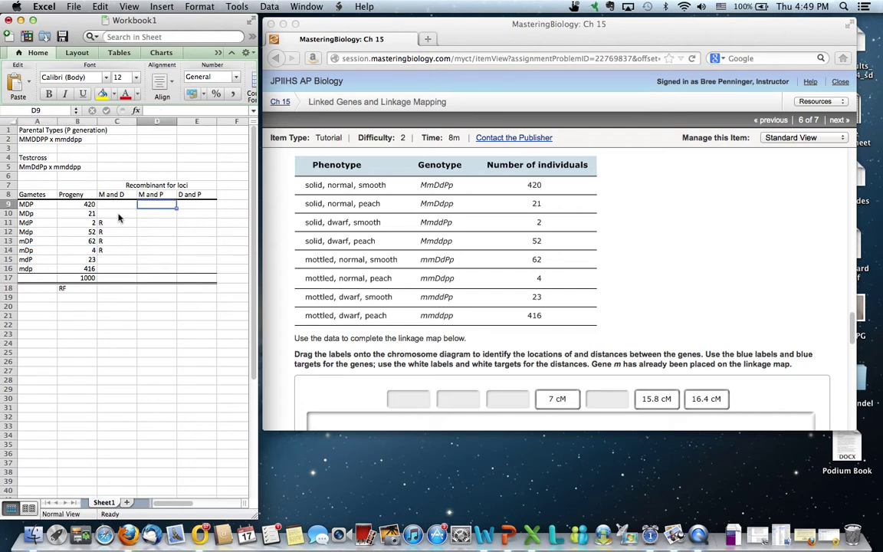
pyautogui.press('Down')
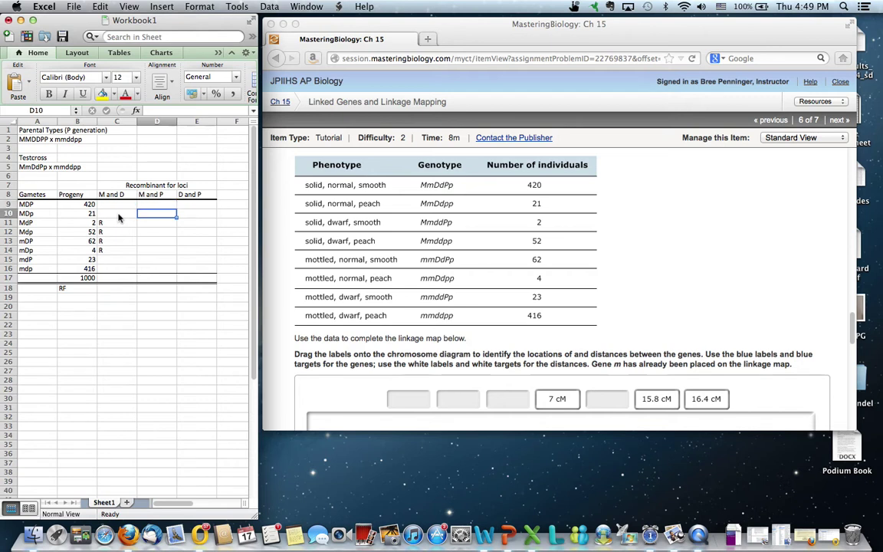
pyautogui.write('R')
pyautogui.press('Return')
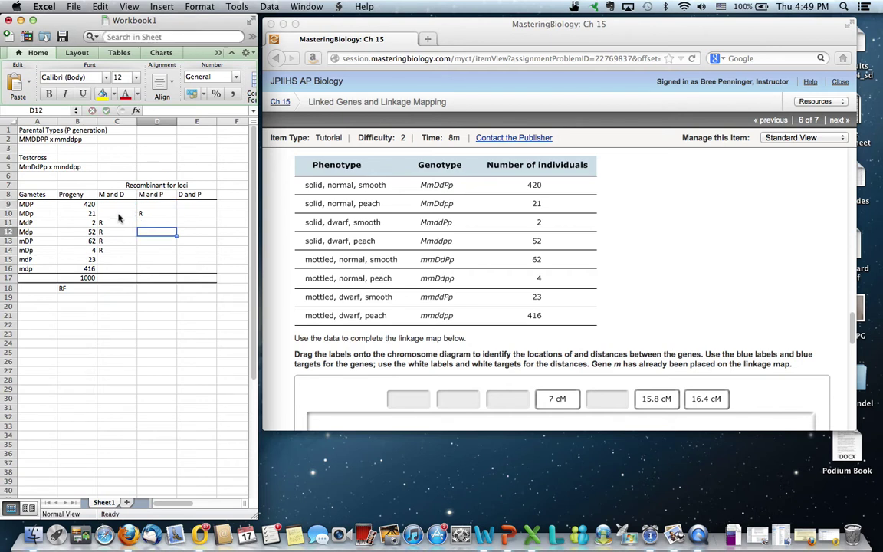
# - Mark the Mdp, mDP and mdP gametes with R in the M and P column, cells D12, D13 and D15
pyautogui.press('Down')
pyautogui.write('R')
pyautogui.press('Return')
pyautogui.write('R')
pyautogui.press('Return')
pyautogui.press('Down')
pyautogui.press('Down')
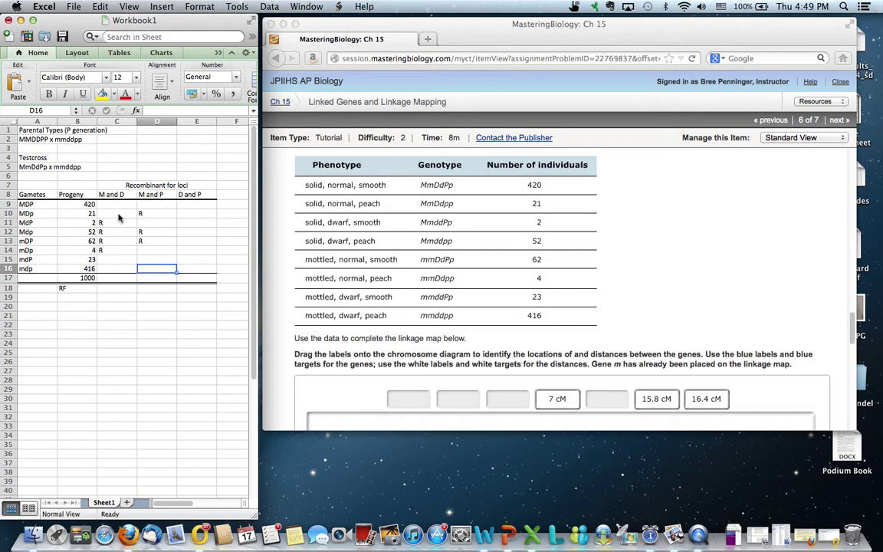
pyautogui.press('Up')
pyautogui.write('R')
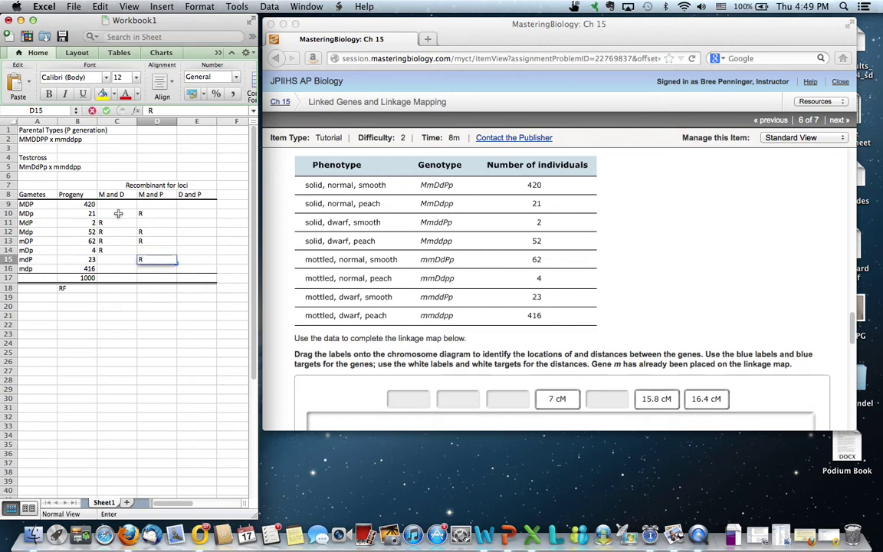
# - Mark the MDp and MdP gametes with R in the D and P column, cells E10 and E11
pyautogui.press('Right')
pyautogui.press('Up')
pyautogui.press('Up')
pyautogui.press('Up')
pyautogui.press('Up')
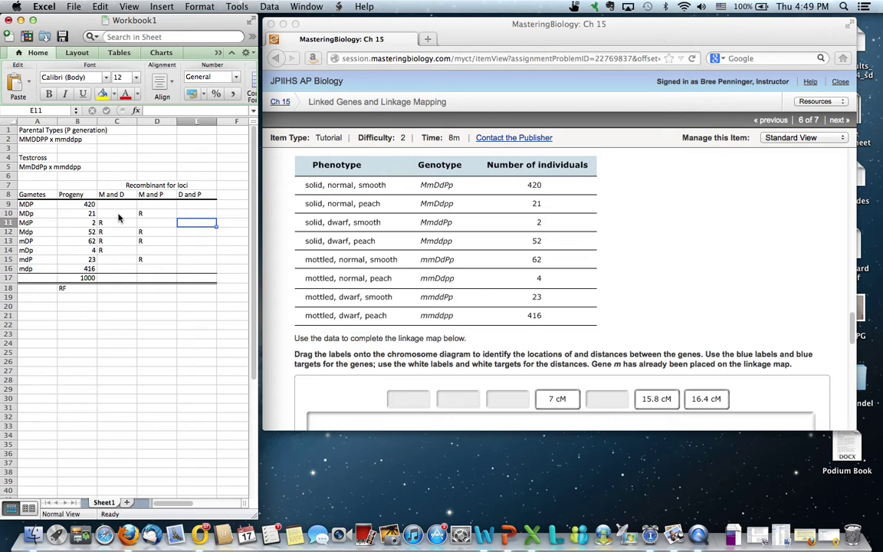
pyautogui.press('Up')
pyautogui.press('Up')
pyautogui.press('Up')
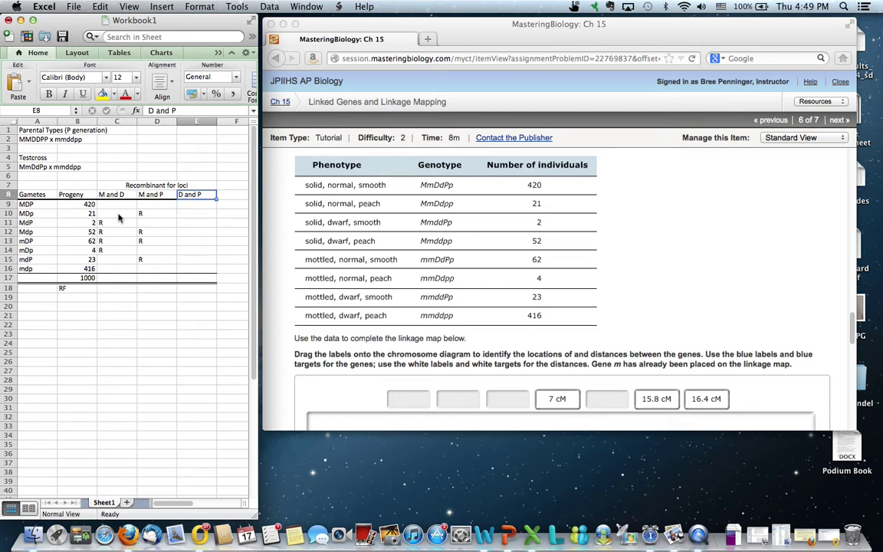
pyautogui.press('Down')
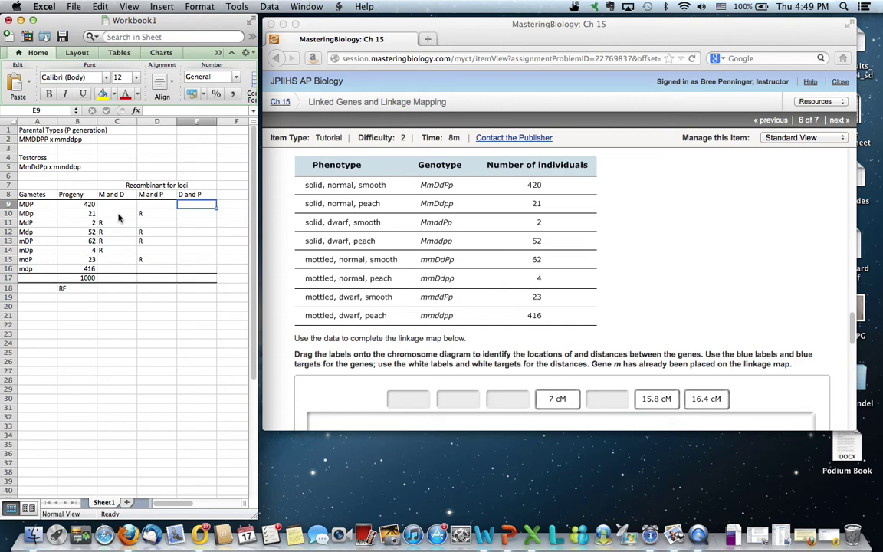
pyautogui.press('Down')
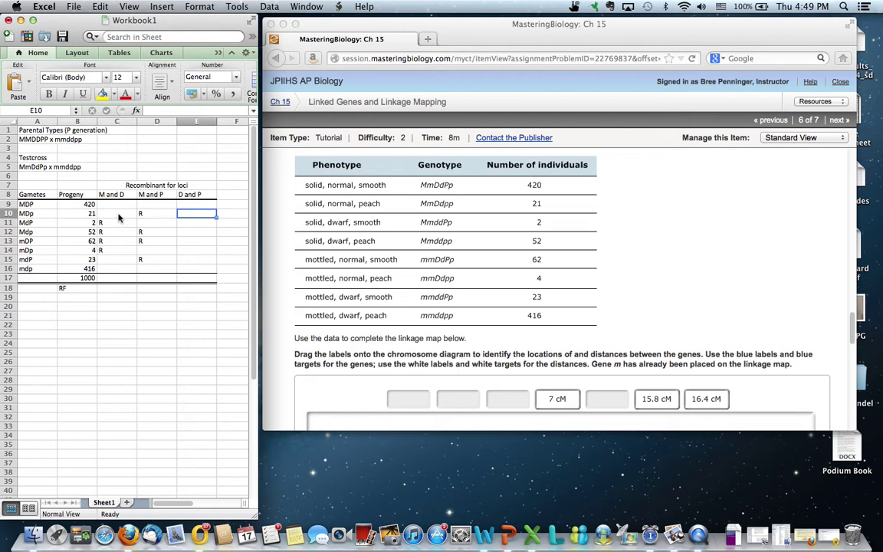
pyautogui.write('R')
pyautogui.press('Return')
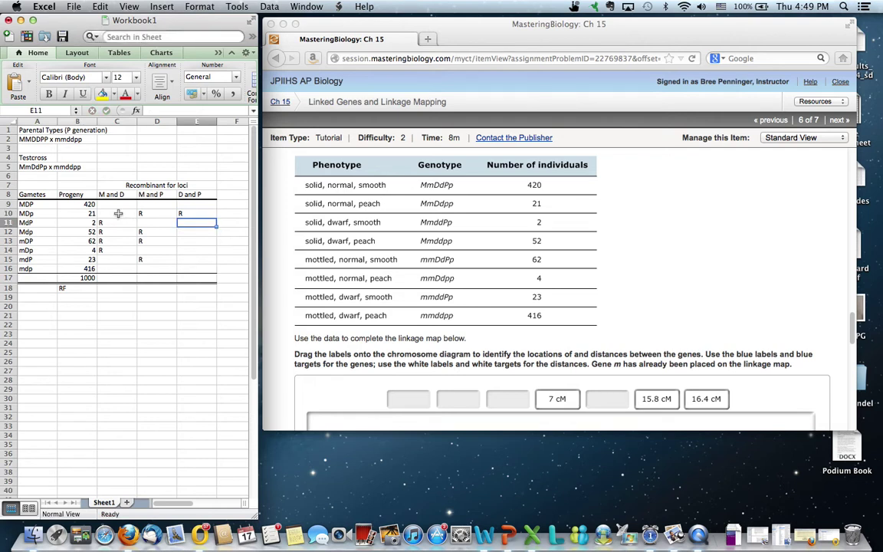
pyautogui.write('R')
pyautogui.press('Return')
# - Mark the mDp and mdP gametes with R in the D and P column, cells E14 and E15
pyautogui.press('Down')
pyautogui.press('Down')
pyautogui.press('Down')
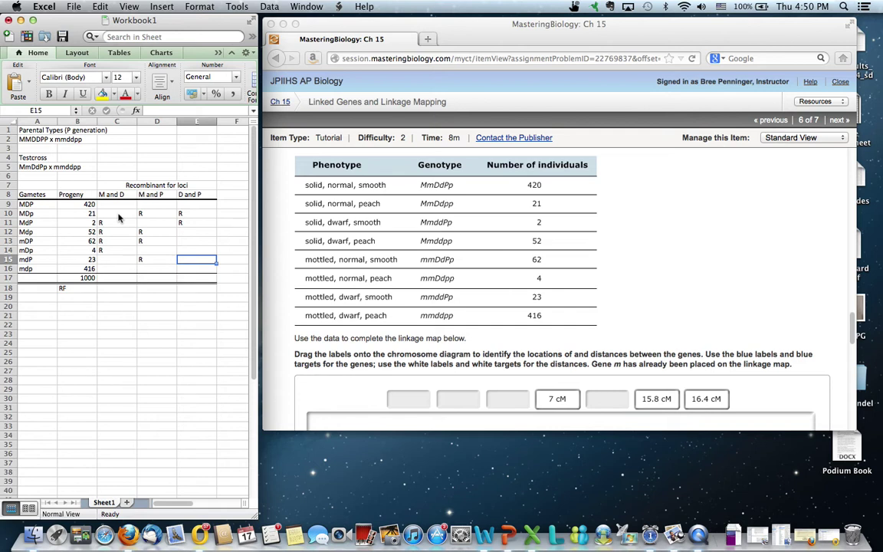
pyautogui.press('Up')
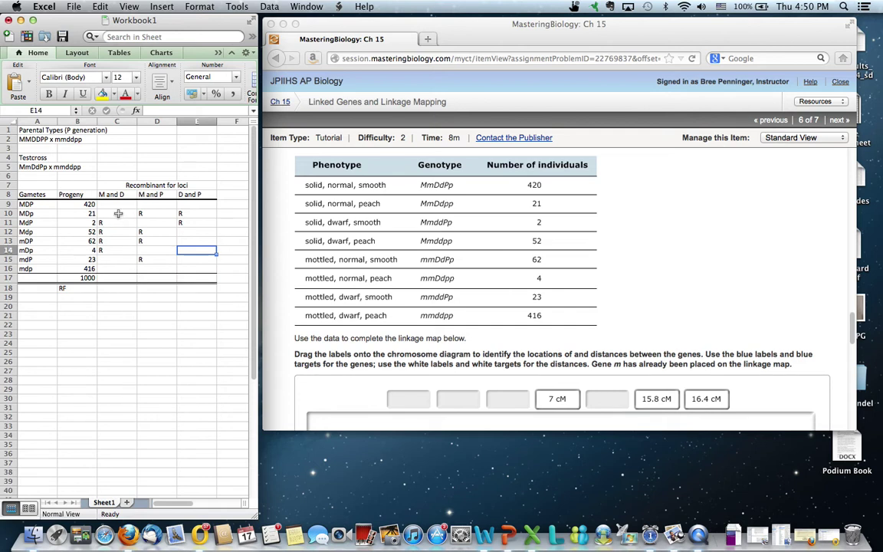
pyautogui.write('R')
pyautogui.press('Down')
pyautogui.write('R')
pyautogui.press('Up')
pyautogui.press('Up')
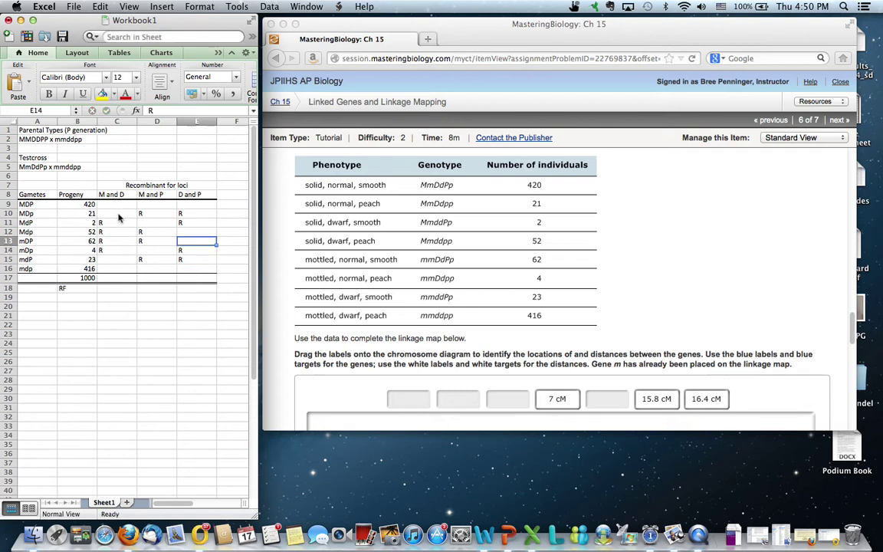
pyautogui.press('Down')
pyautogui.press('Down')
pyautogui.press('Down')
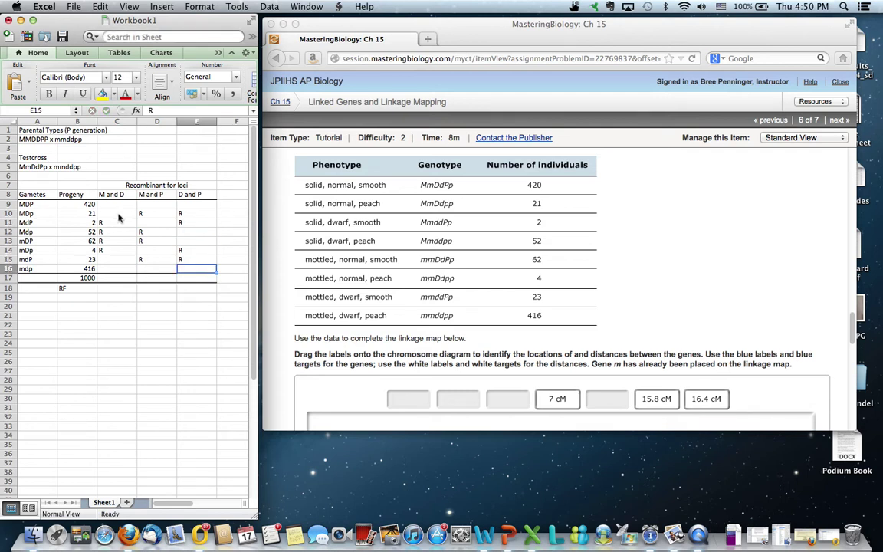
pyautogui.press('Down')
pyautogui.press('Down')
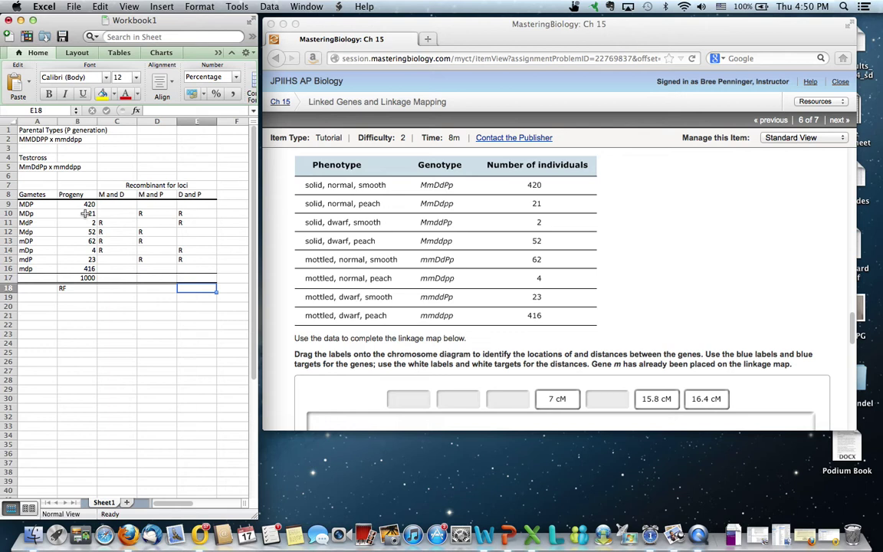
# - Highlight the M and D recombinant progeny in B11:C14 and enter their total, 120, in cell C17
pyautogui.click(89, 222)
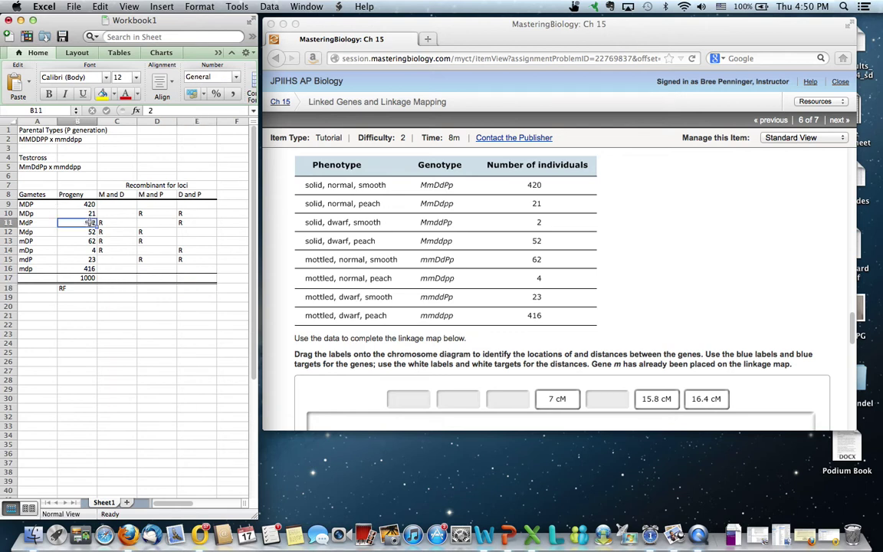
pyautogui.hotkey('shift', 'Down')
pyautogui.hotkey('shift', 'Down')
pyautogui.hotkey('shift', 'Down')
pyautogui.hotkey('shift', 'Right')
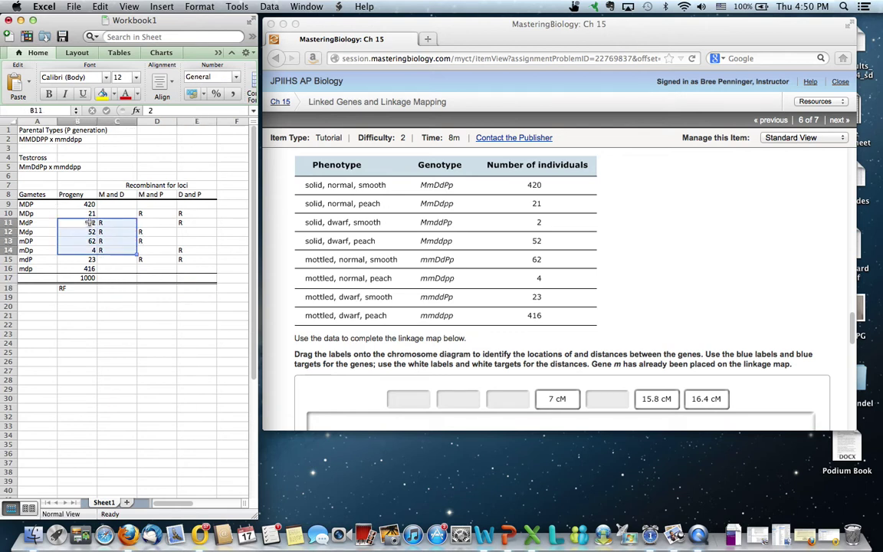
pyautogui.click(120, 277)
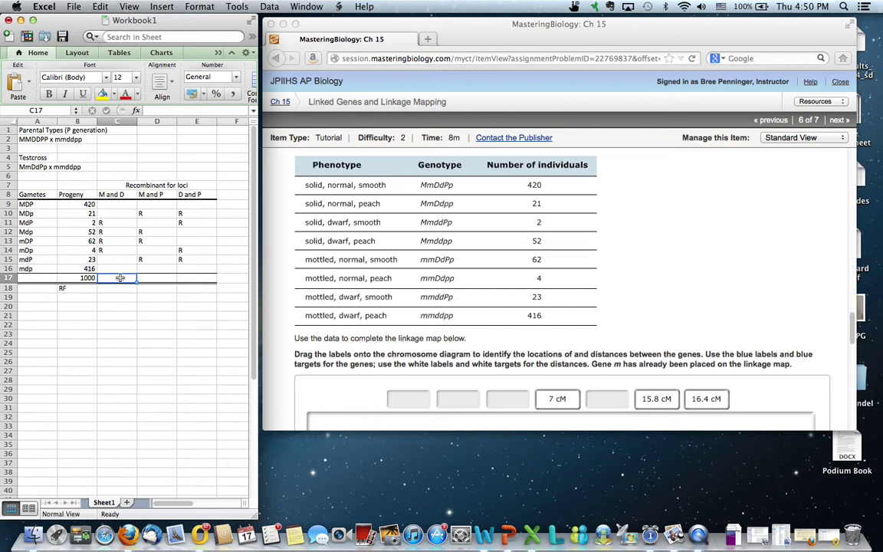
pyautogui.write('120')
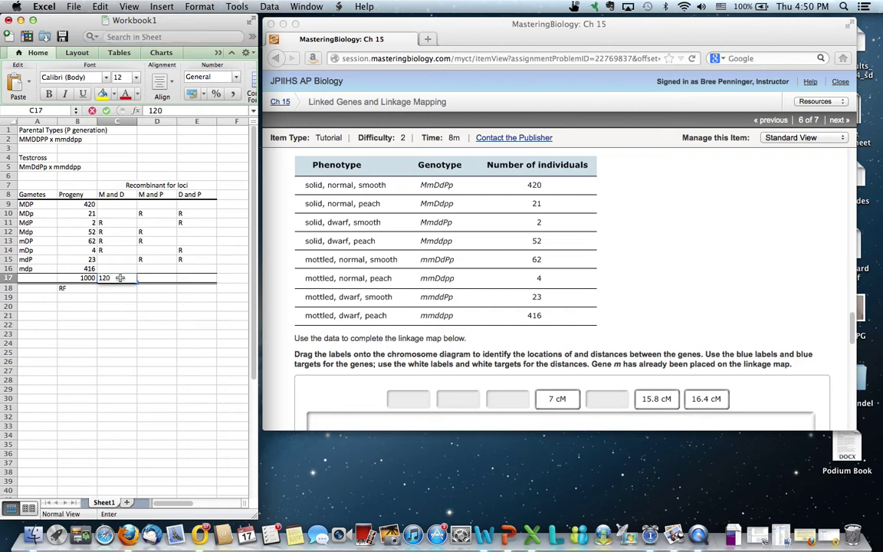
pyautogui.press('Tab')
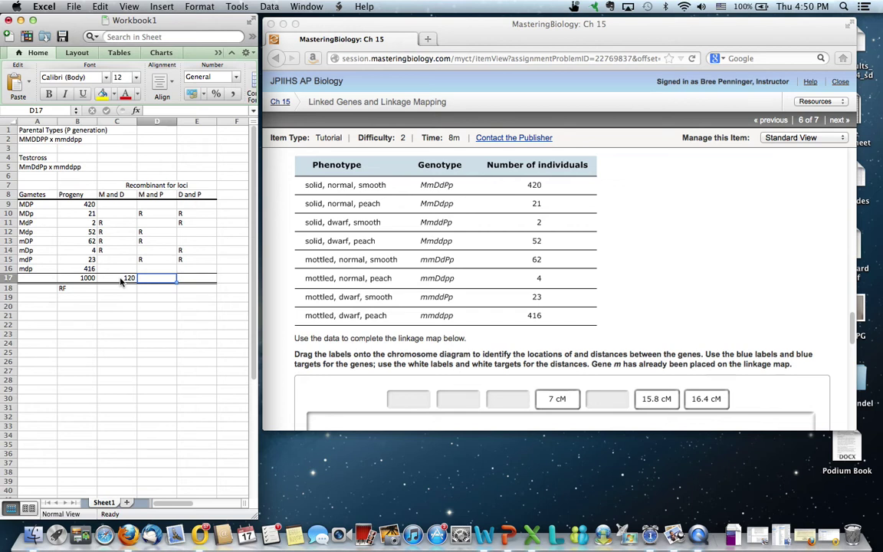
# - Enter the recombinant totals 158 for M and P in cell D17 and 50 for D and P in cell E17
pyautogui.write('14')
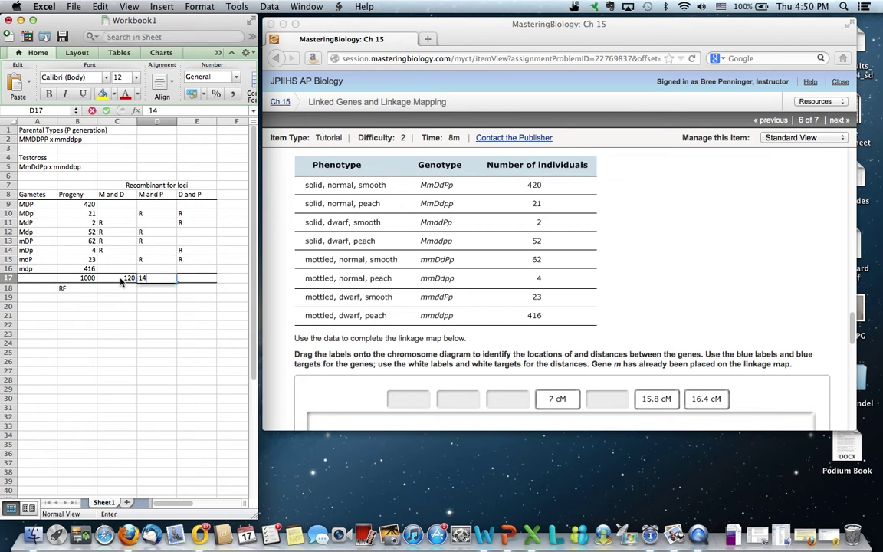
pyautogui.press('BackSpace')
pyautogui.write('58')
pyautogui.press('Tab')
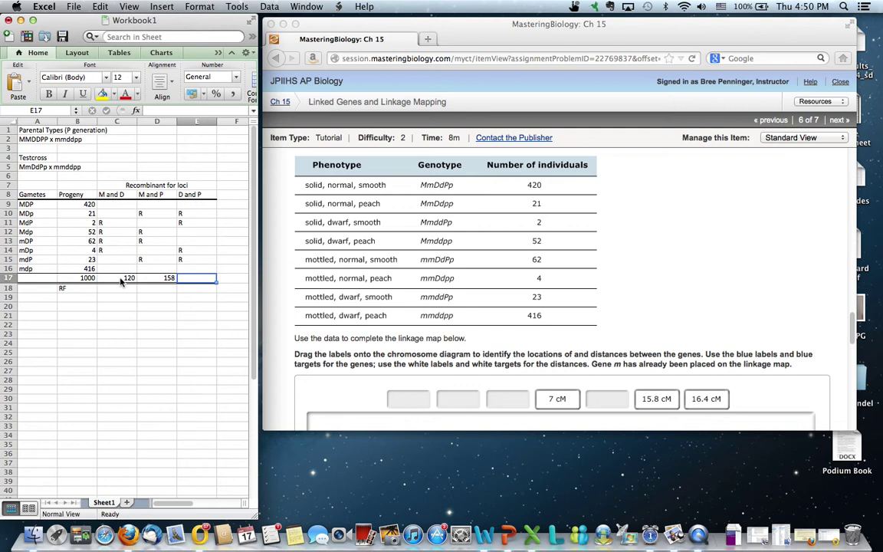
pyautogui.write('50')
pyautogui.press('Return')
pyautogui.press('Left')
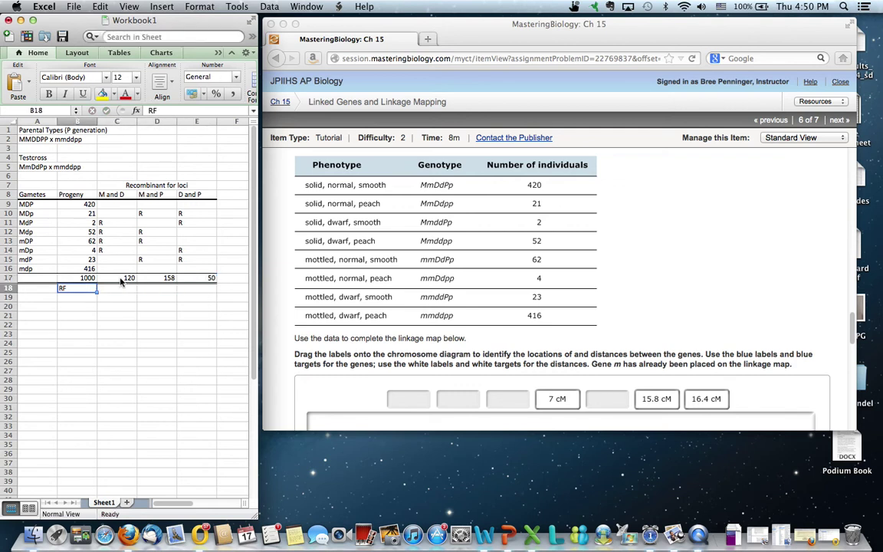
# - Review the recombinant totals in row 17 and calculate the M and D recombination frequency in C18 as 120/1000
pyautogui.click(121, 280)
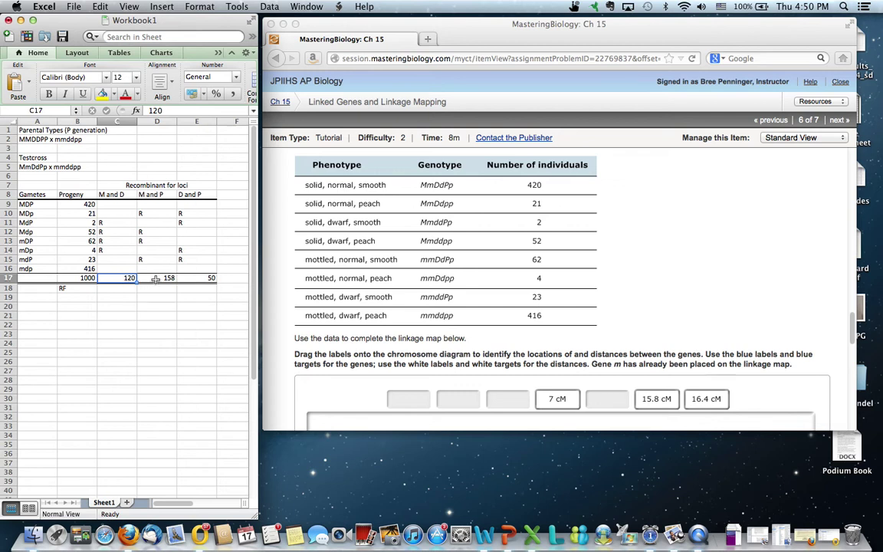
pyautogui.click(159, 278)
pyautogui.click(178, 278)
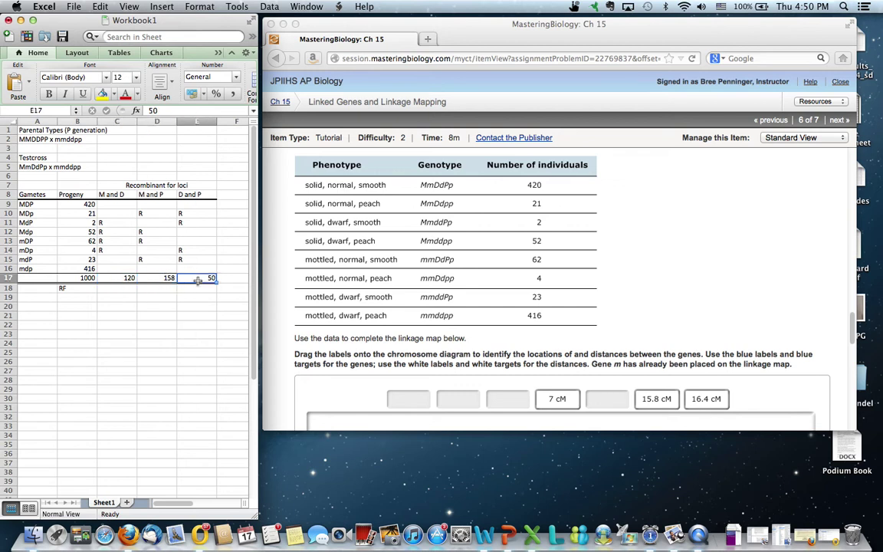
pyautogui.click(119, 289)
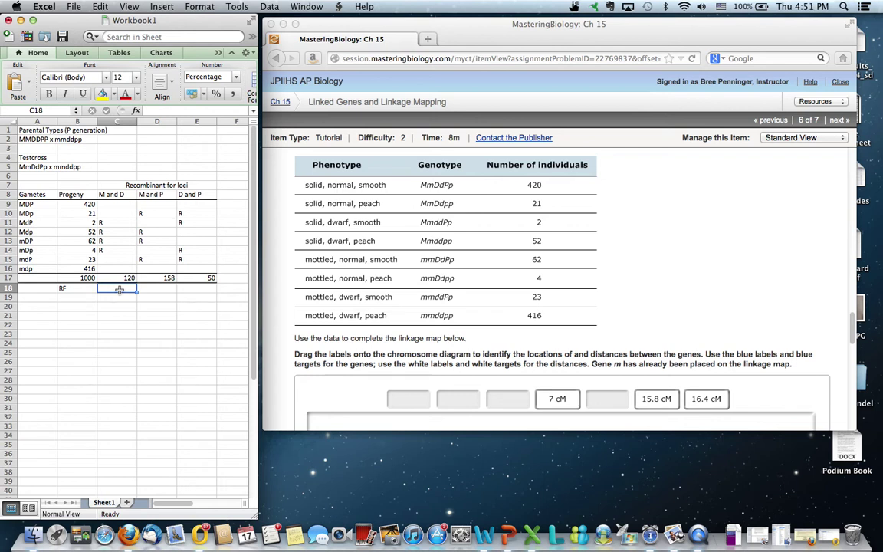
pyautogui.write('=/')
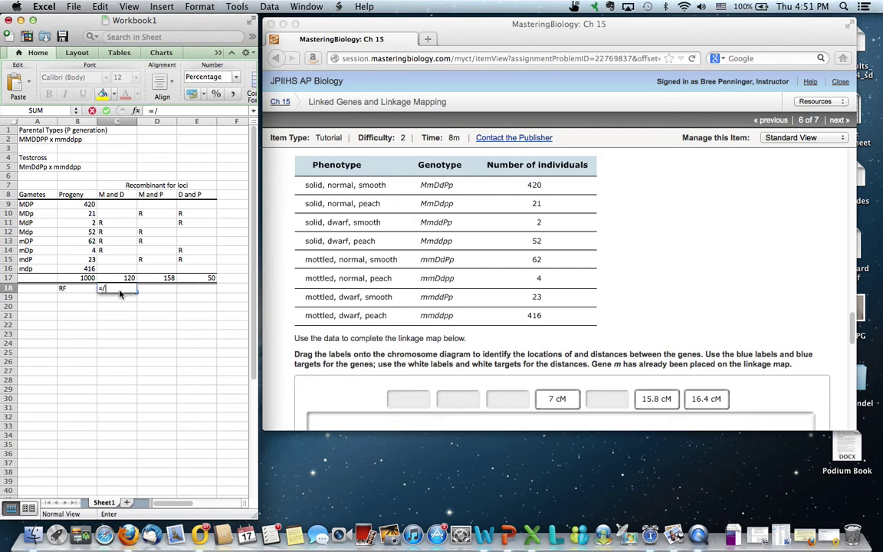
pyautogui.write('120')
pyautogui.write('1000')
pyautogui.press('Return')
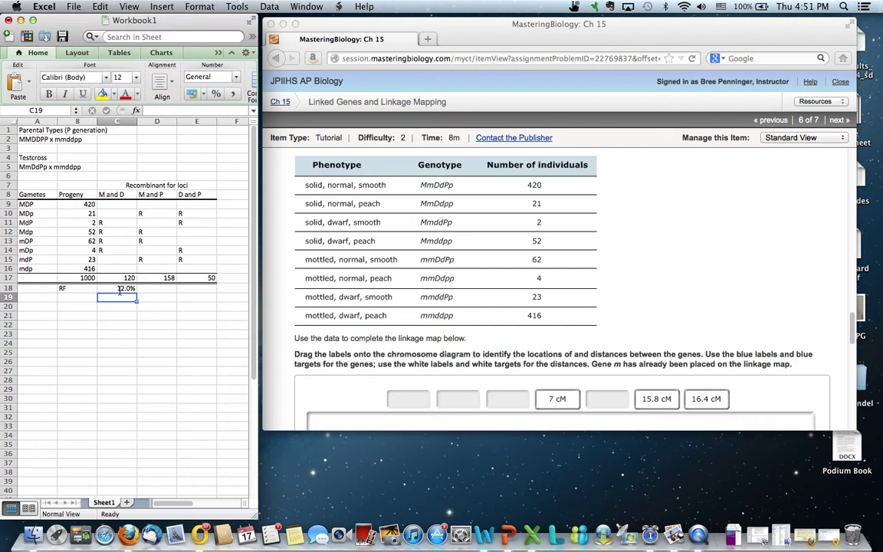
# - Calculate the M and P recombination frequency in cell D18 with the formula =158/1000
pyautogui.click(159, 290)
pyautogui.write('=15')
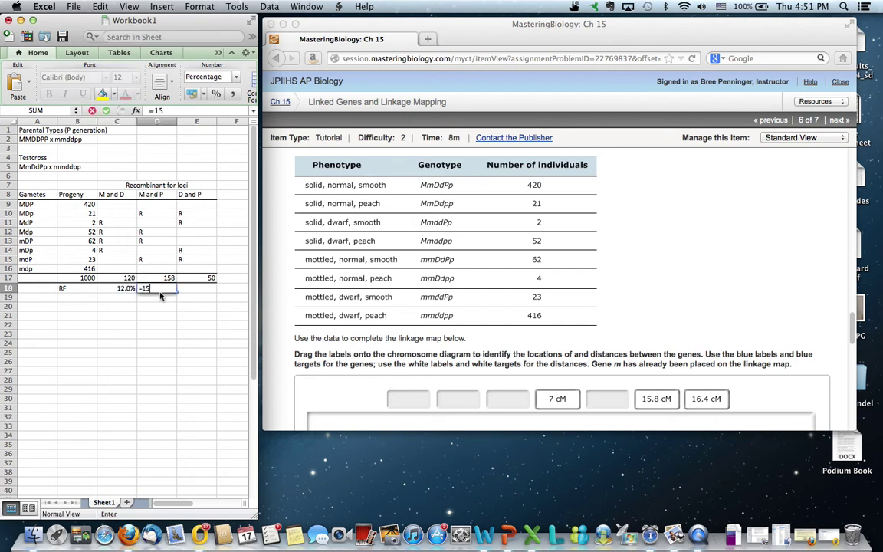
pyautogui.write('8/1000')
pyautogui.press('Return')
# - Calculate the D and P recombination frequency in cell E18 with the formula =50/1000
pyautogui.click(85, 277)
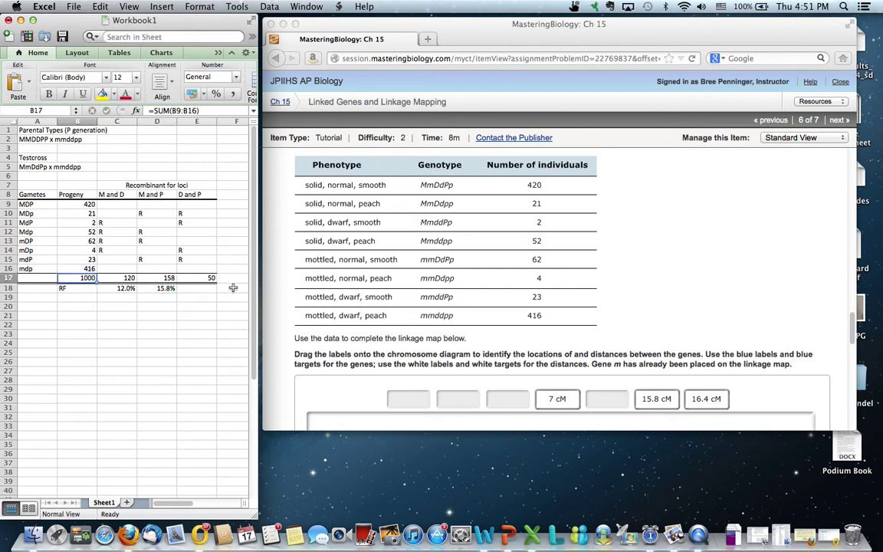
pyautogui.click(202, 287)
pyautogui.write('=')
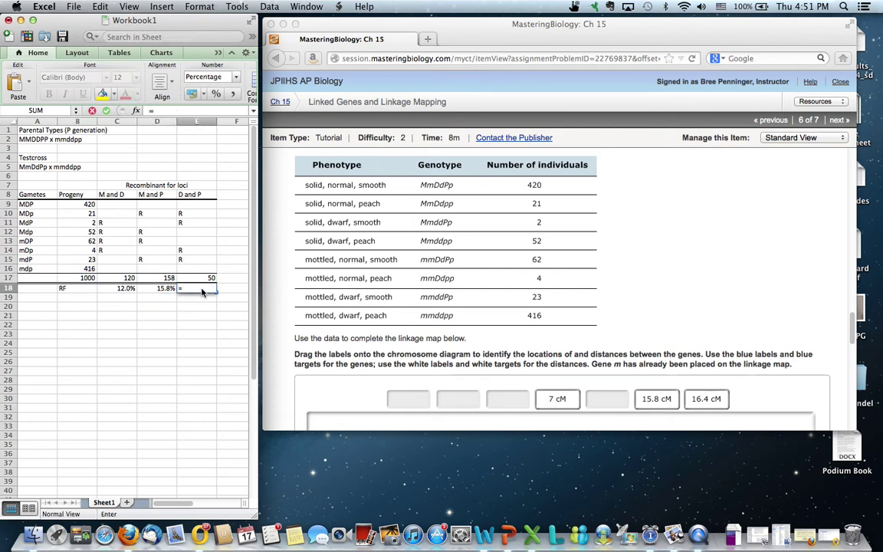
pyautogui.write('50/1000')
pyautogui.press('Return')
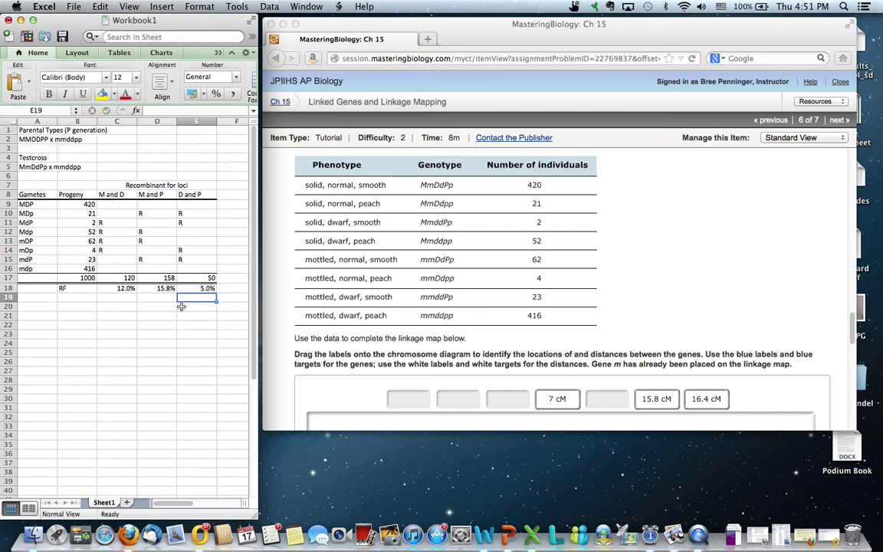
# - Compare the gene order and distances on the MasteringBiology linkage map with the recombination frequencies in row 18
pyautogui.press('Down')
pyautogui.press('Left')
pyautogui.scroll(-5, 511, 341)
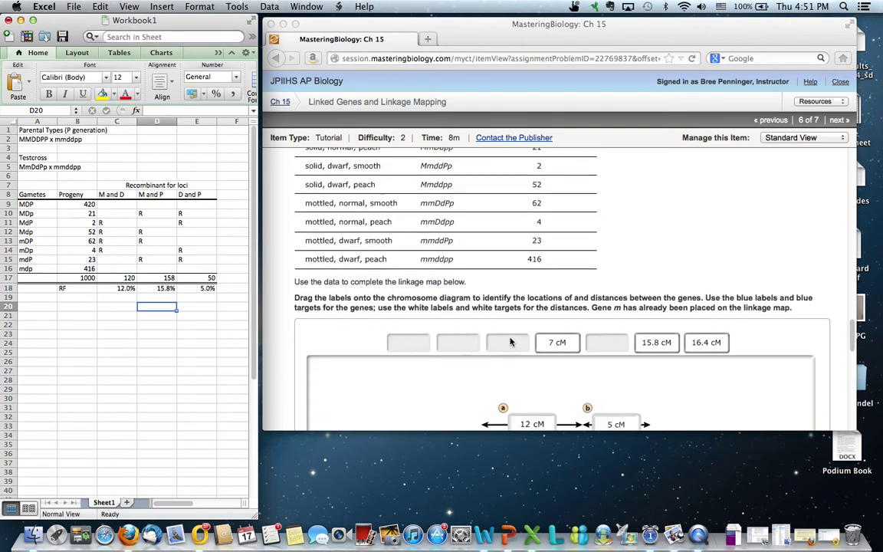
pyautogui.scroll(-3, 511, 341)
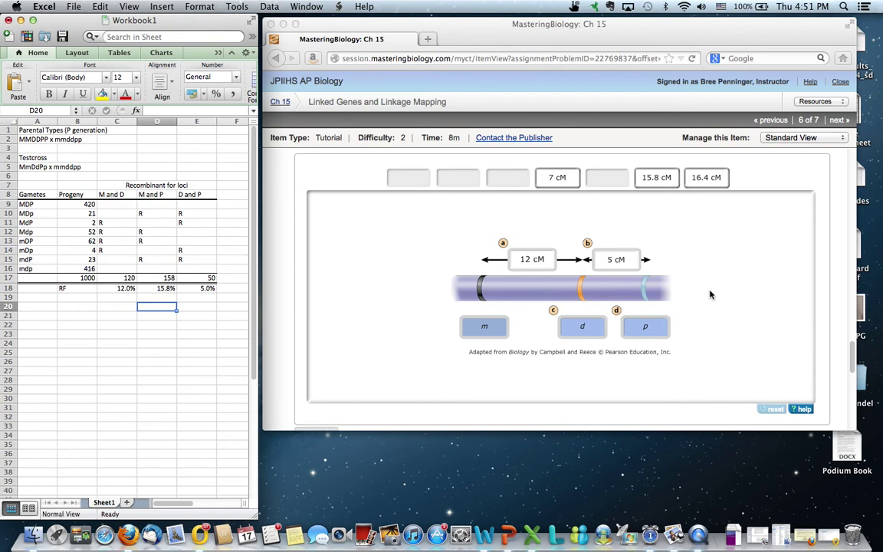
# - Review the M and D, M and P, and D and P recombination frequencies in row 18 alongside the MasteringBiology phenotype table
pyautogui.scroll(7, 710, 299)
pyautogui.scroll(1, 710, 294)
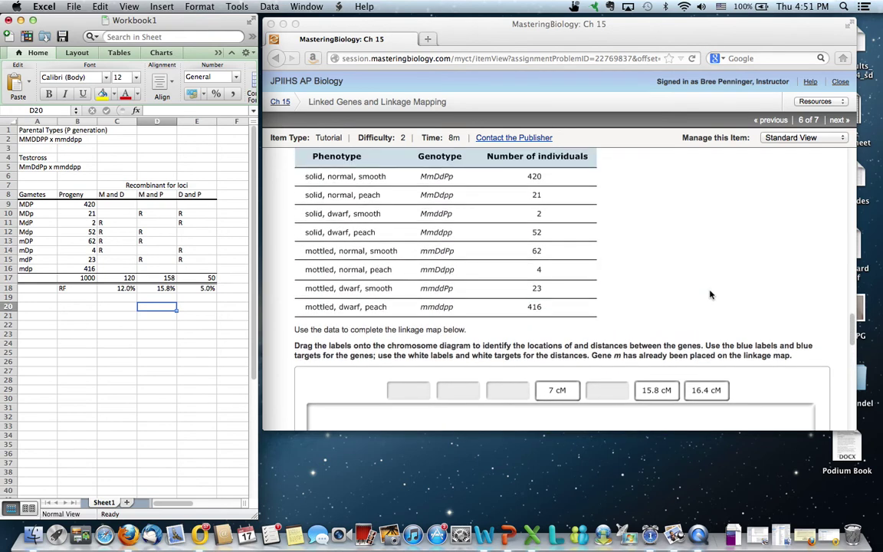
pyautogui.moveTo(122, 289); pyautogui.dragTo(205, 289)
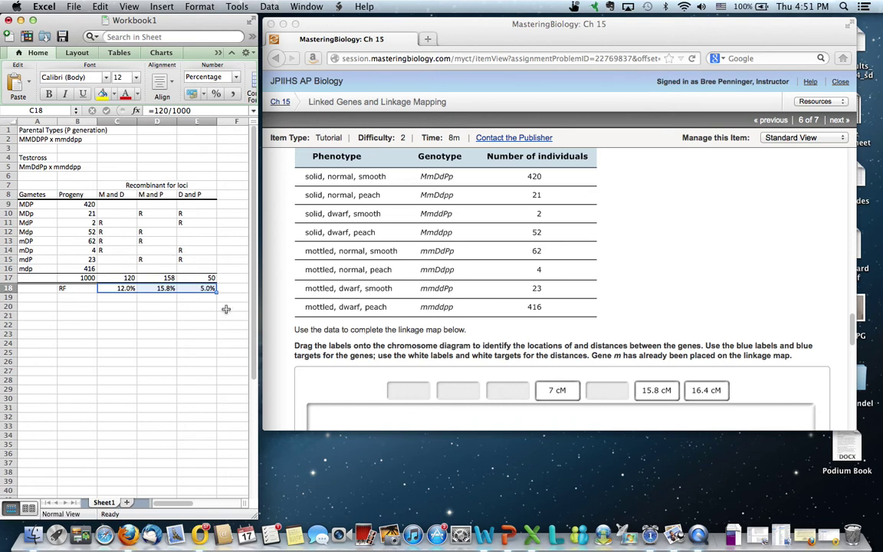
pyautogui.click(161, 289)
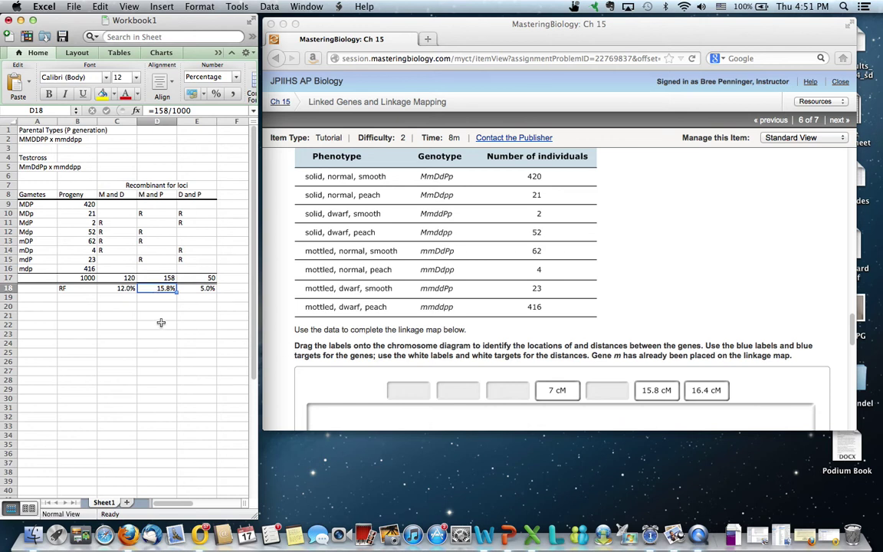
pyautogui.click(201, 288)
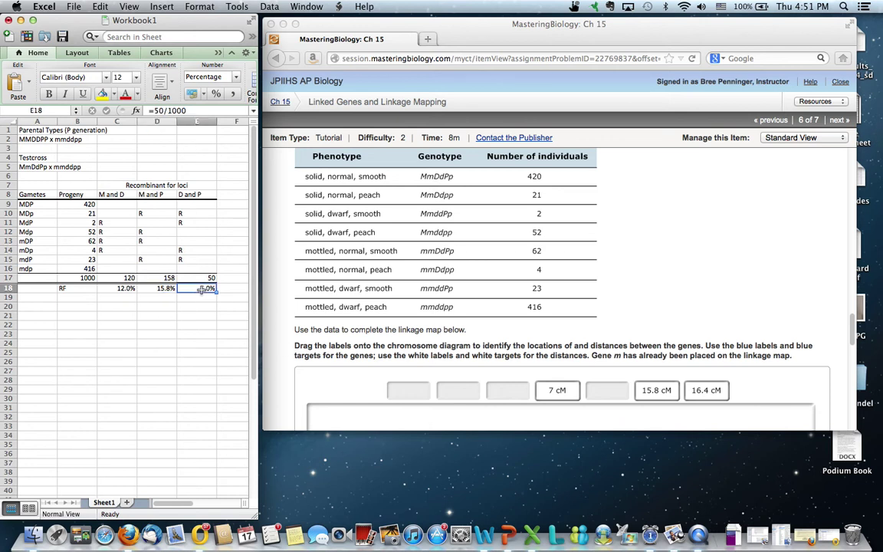
pyautogui.click(118, 288)
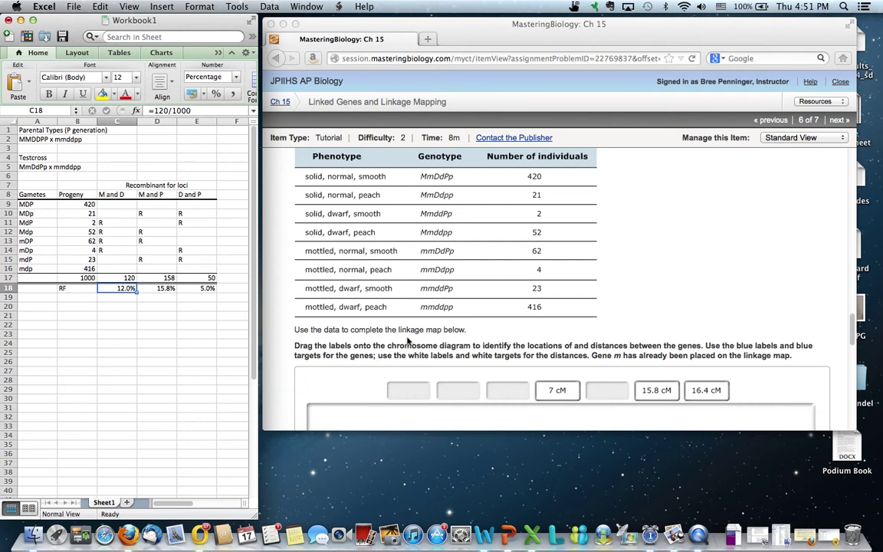
# - Compare the distance between genes m and p on the MasteringBiology linkage map with the M and P recombination frequency in D18
pyautogui.scroll(-3, 408, 342)
pyautogui.scroll(-3, 407, 342)
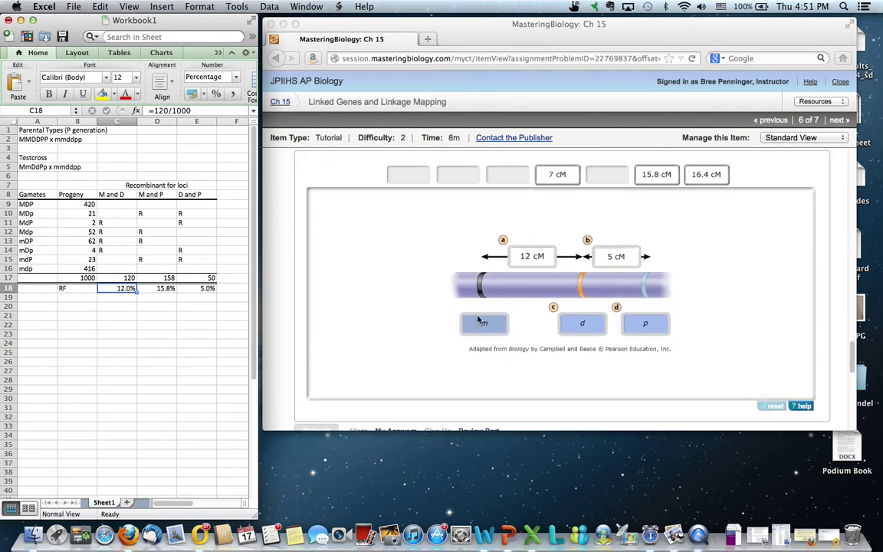
pyautogui.click(483, 327)
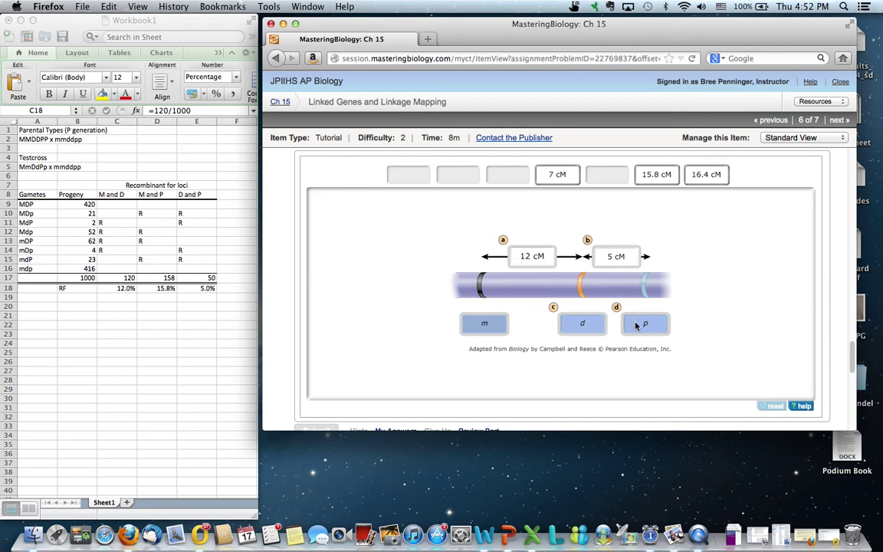
pyautogui.click(162, 288)
pyautogui.click(162, 289)
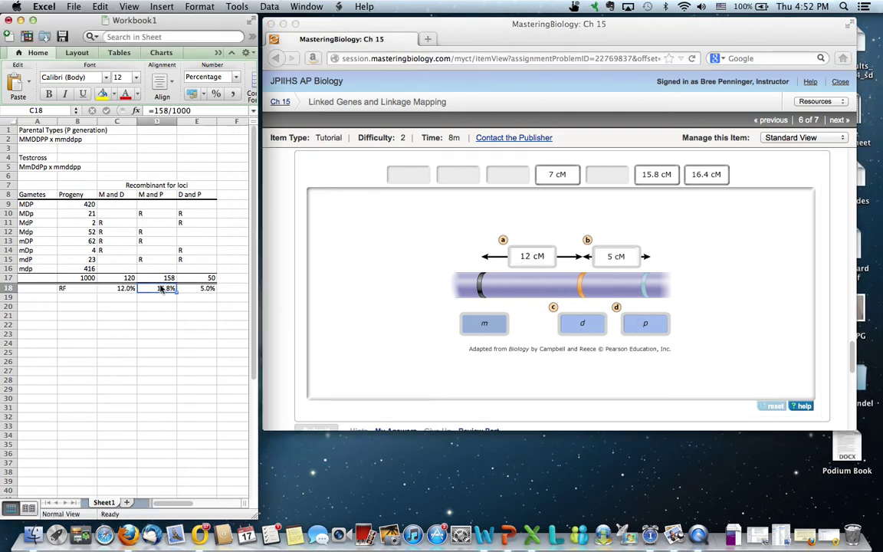
pyautogui.click(602, 366)
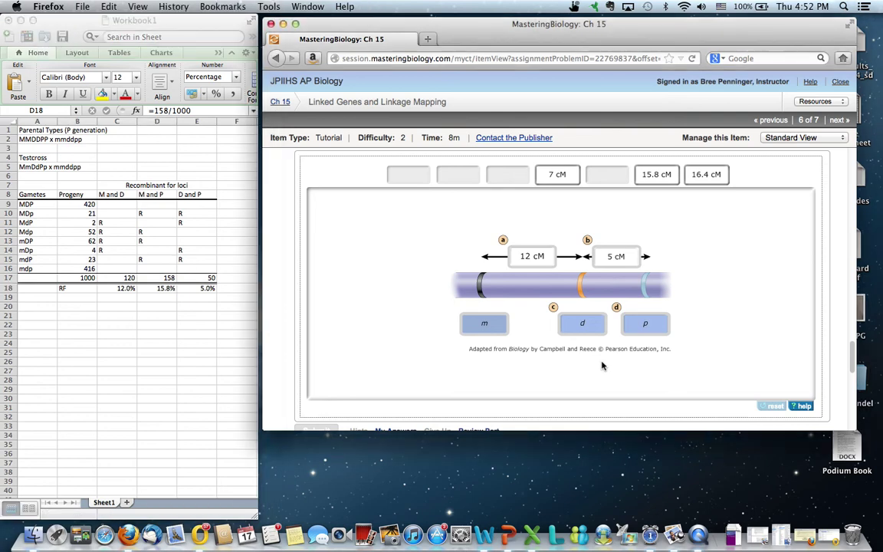
# - Read the answer feedback below the linkage map on crossover frequency, double crossovers and calculating the distance between m and p
pyautogui.scroll(-3, 602, 366)
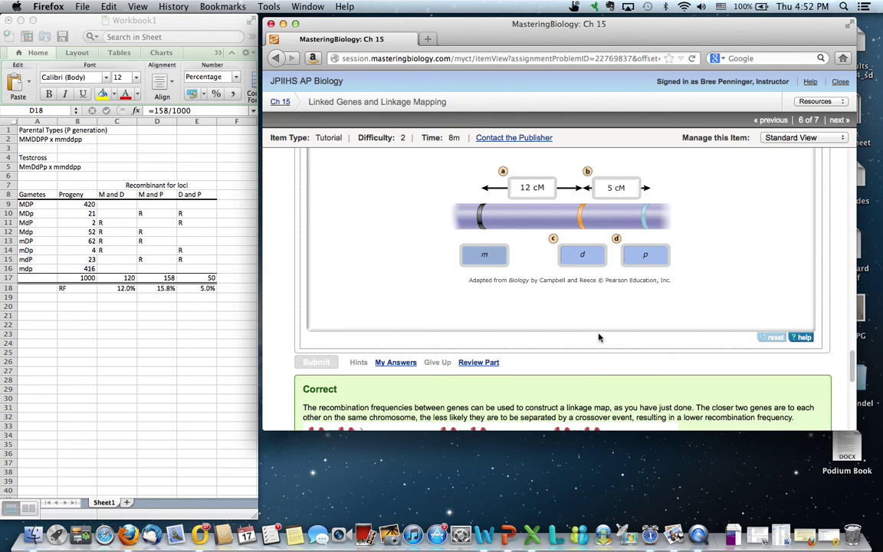
pyautogui.scroll(5, 602, 366)
pyautogui.scroll(-5, 600, 337)
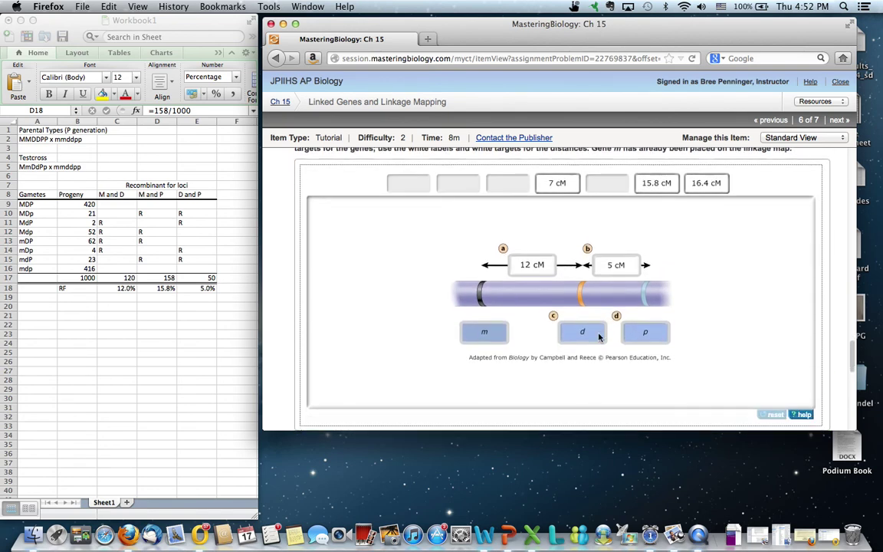
pyautogui.scroll(-3, 599, 335)
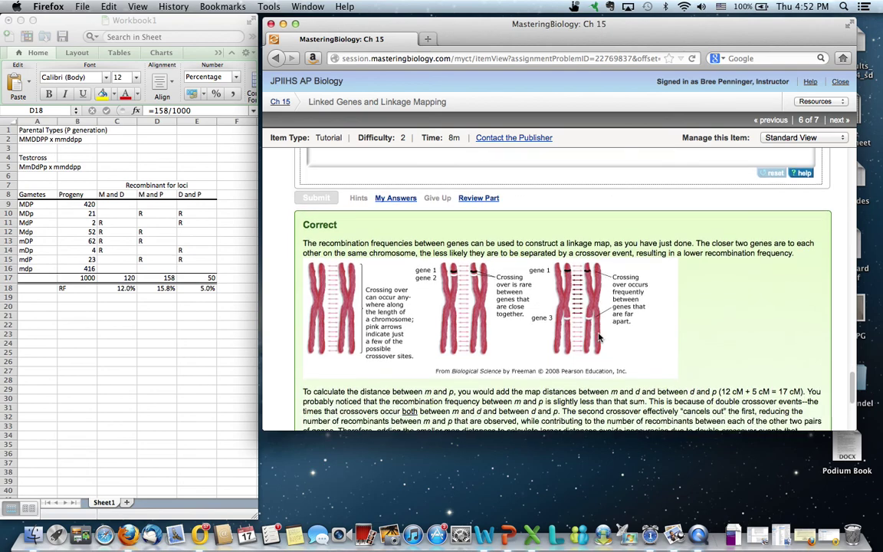
pyautogui.scroll(-2, 601, 338)
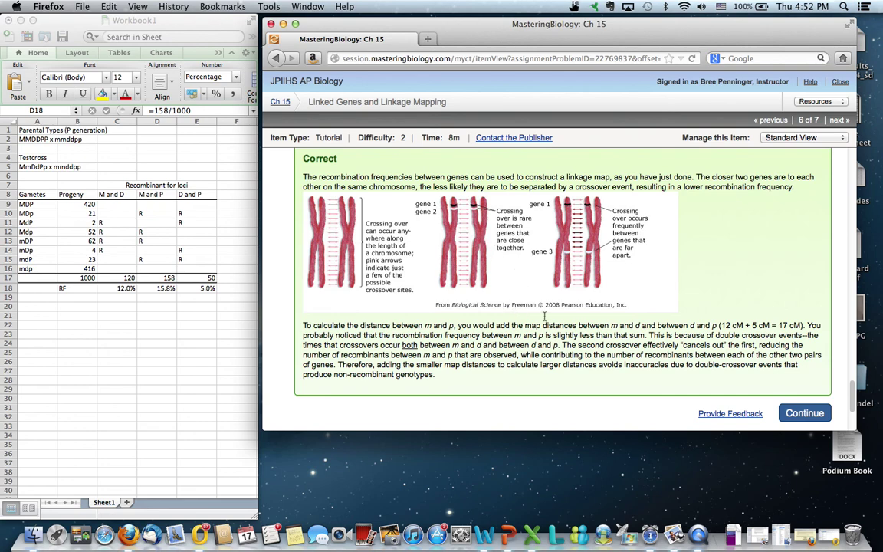
pyautogui.scroll(-2, 669, 352)
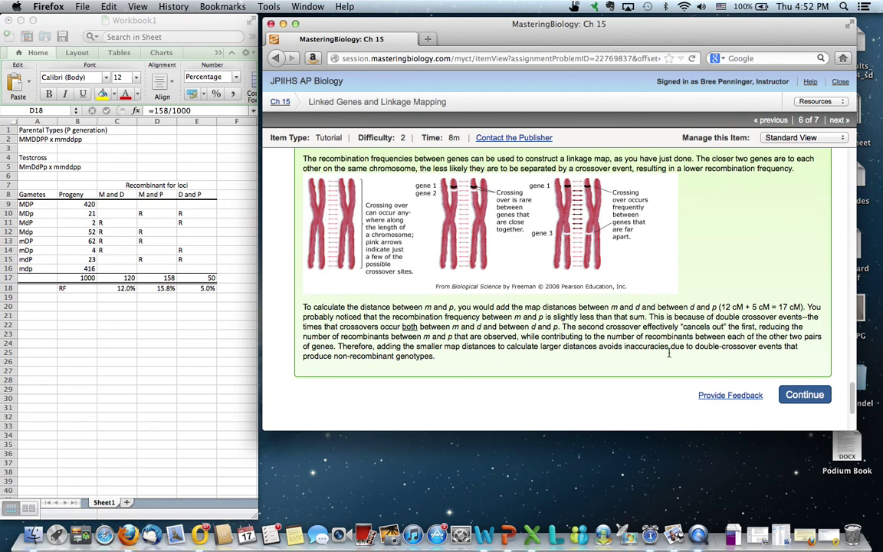
pyautogui.scroll(3, 670, 354)
pyautogui.scroll(6, 669, 356)
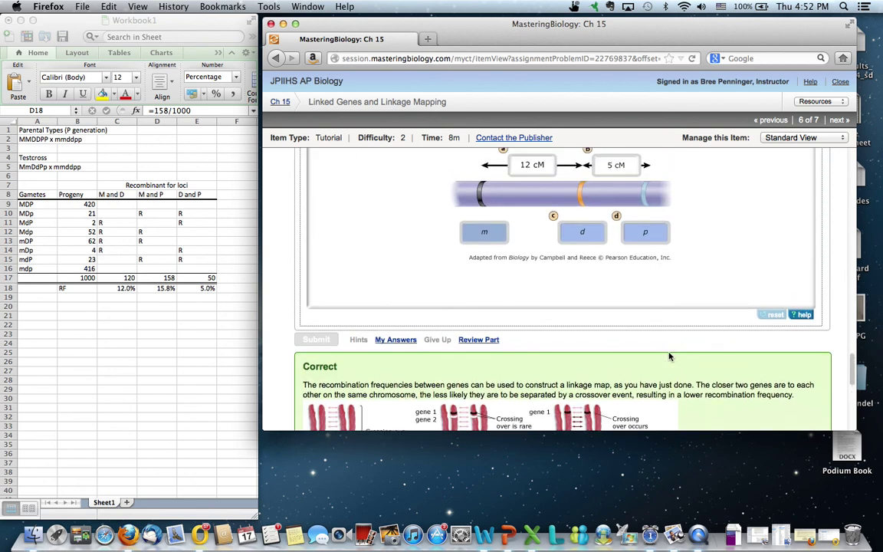